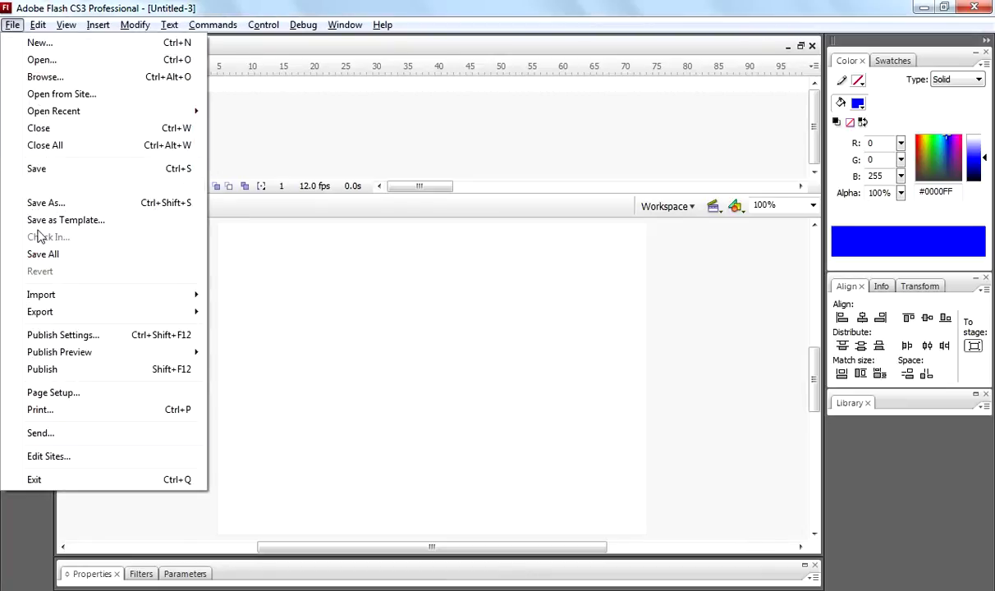
Import the UNDER-WATER JPEG image from the Desktop onto the stage.
mouse_move(51, 301)
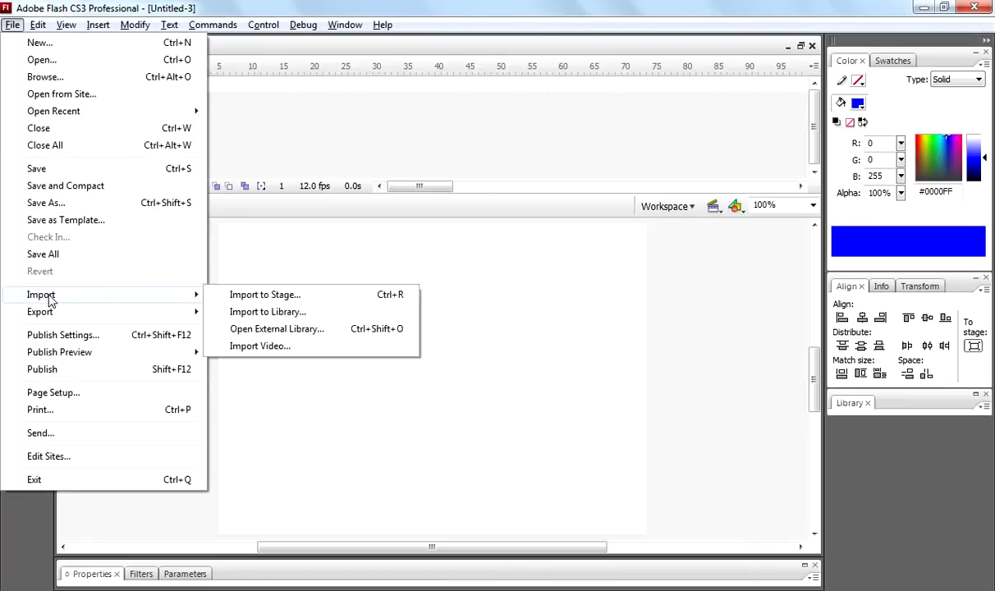
click(256, 295)
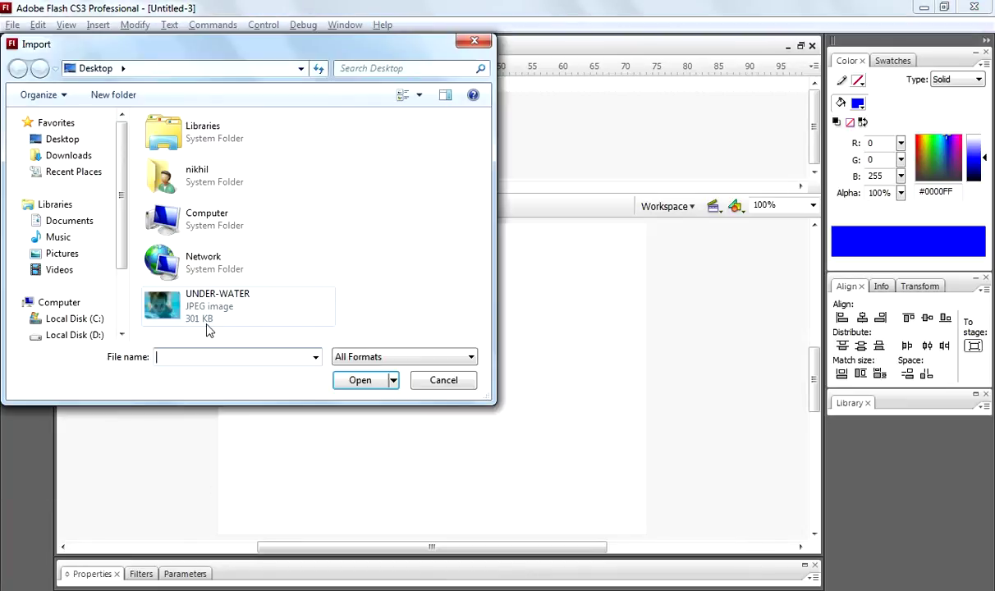
click(209, 303)
click(358, 381)
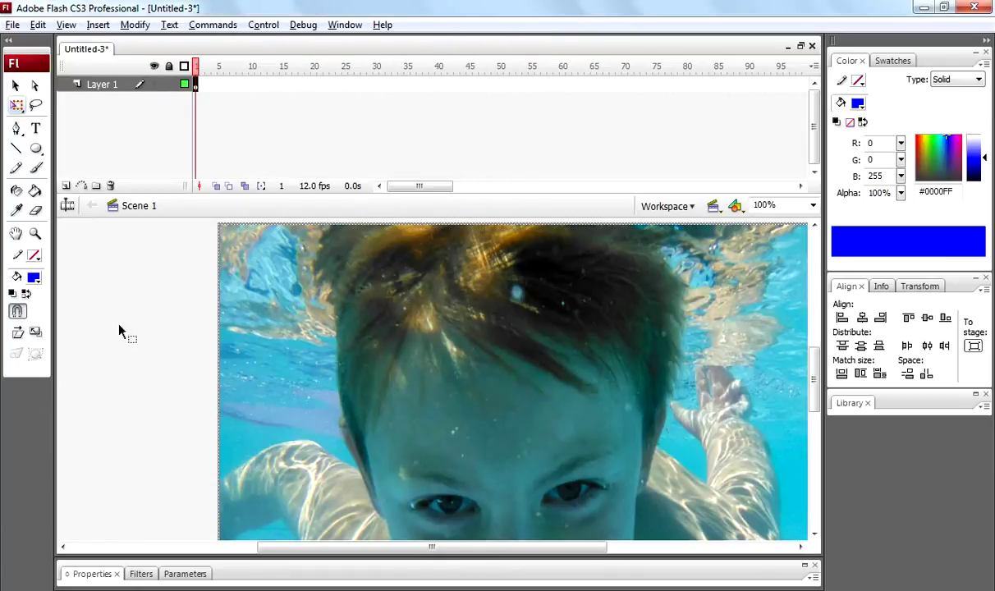
Centre the imported image horizontally and vertically on the stage and match its width and height to the stage.
click(863, 320)
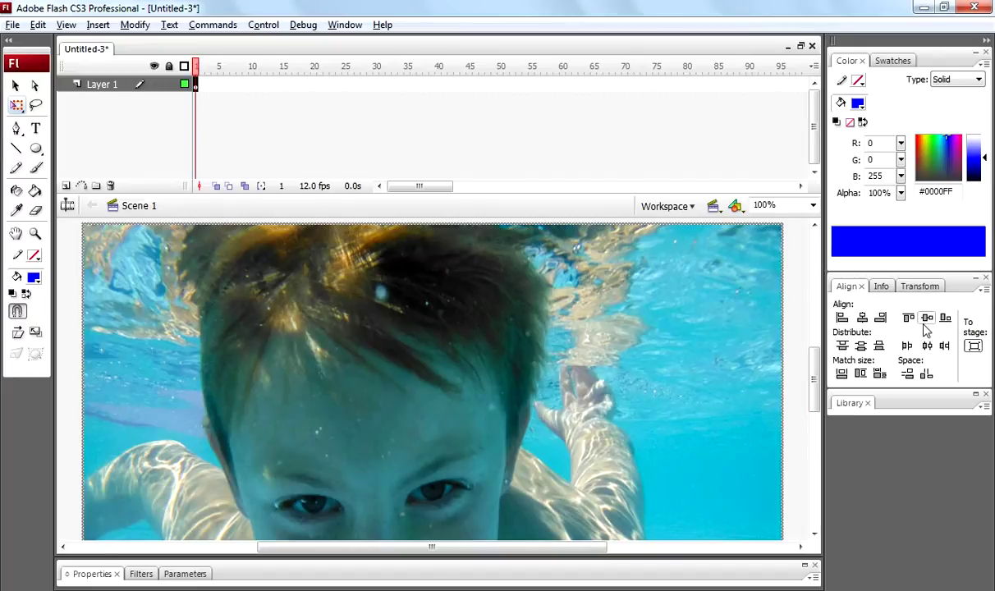
click(928, 321)
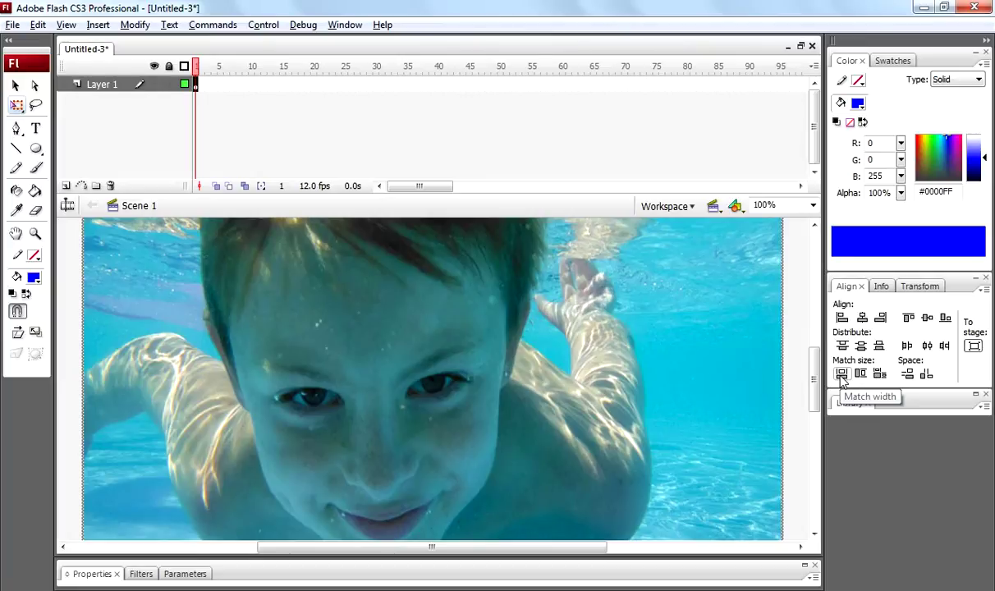
key(ctrl+z)
key(ctrl+z)
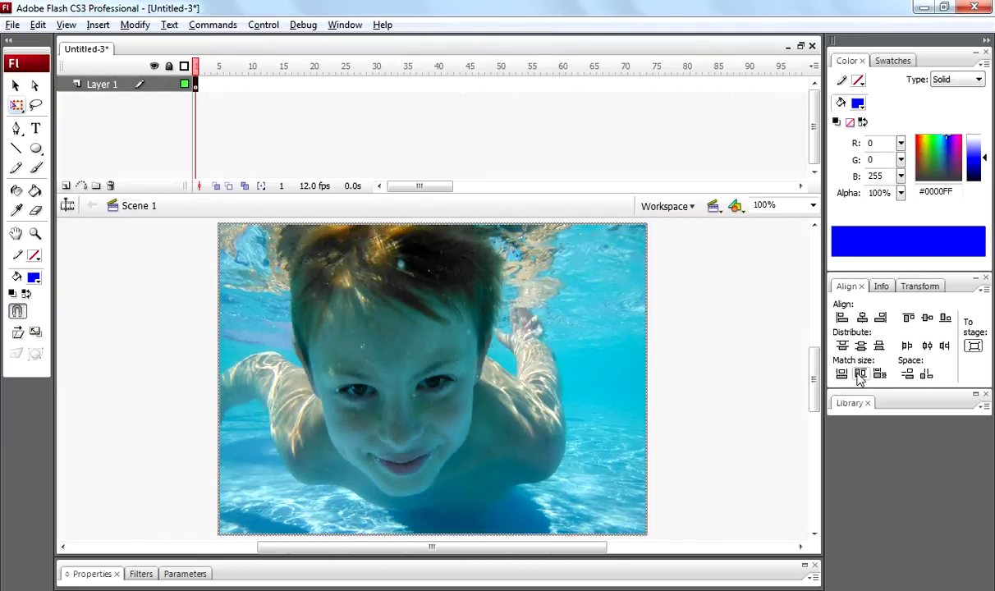
Copy the image and paste it in the same position on a new layer above Layer 1.
right_click(361, 425)
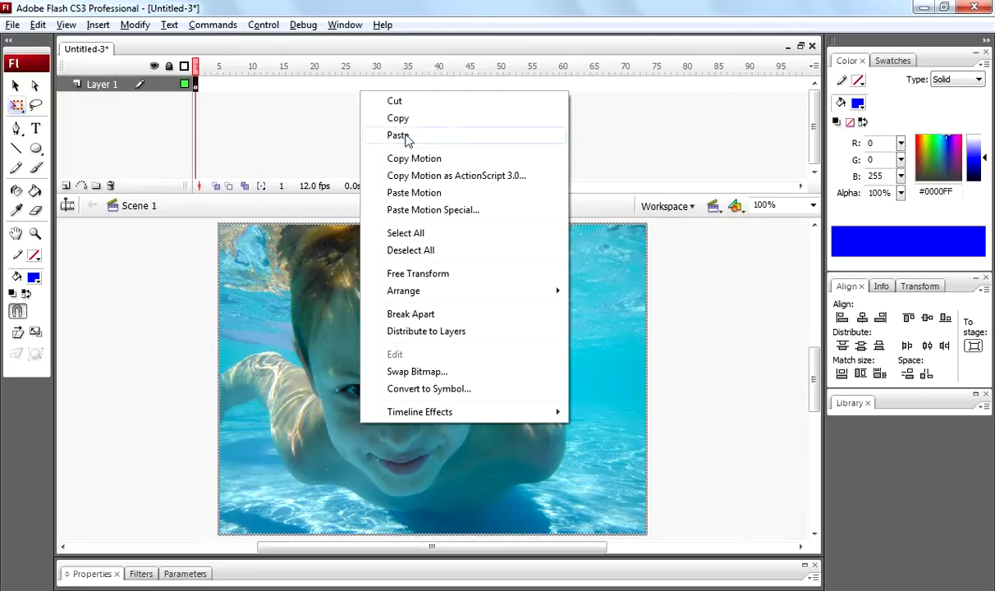
click(406, 123)
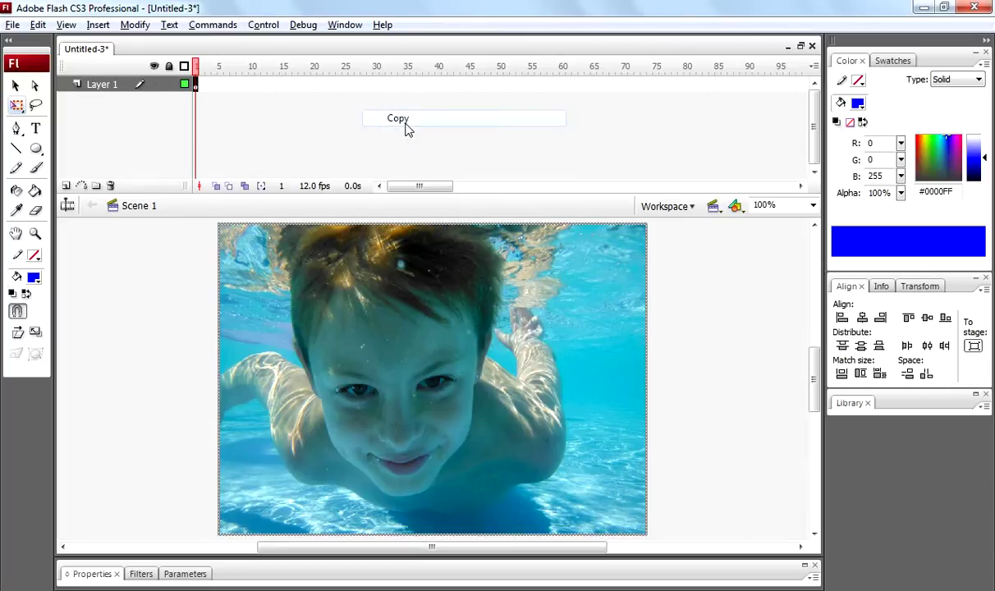
click(66, 186)
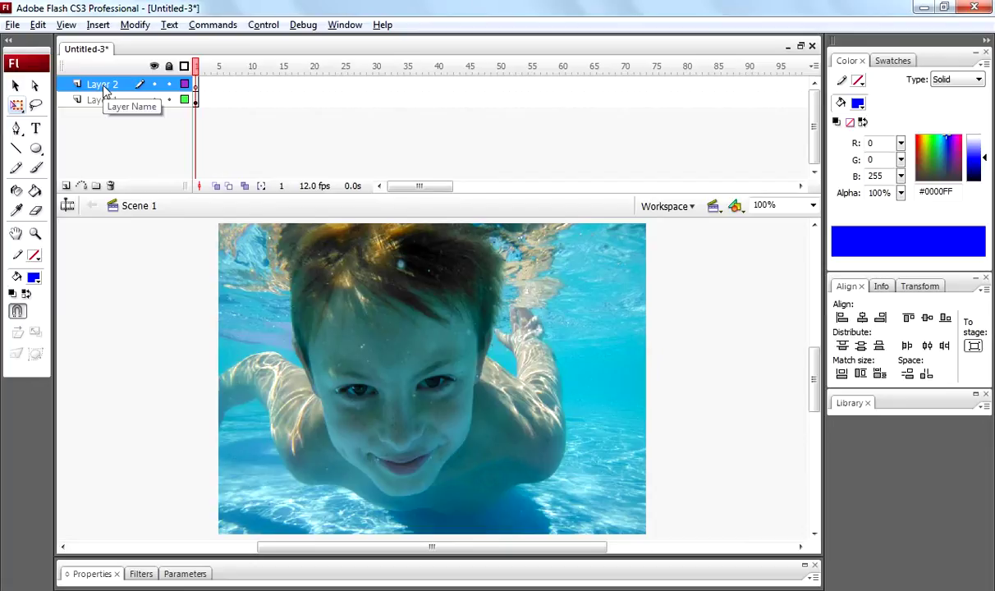
key(ctrl+a)
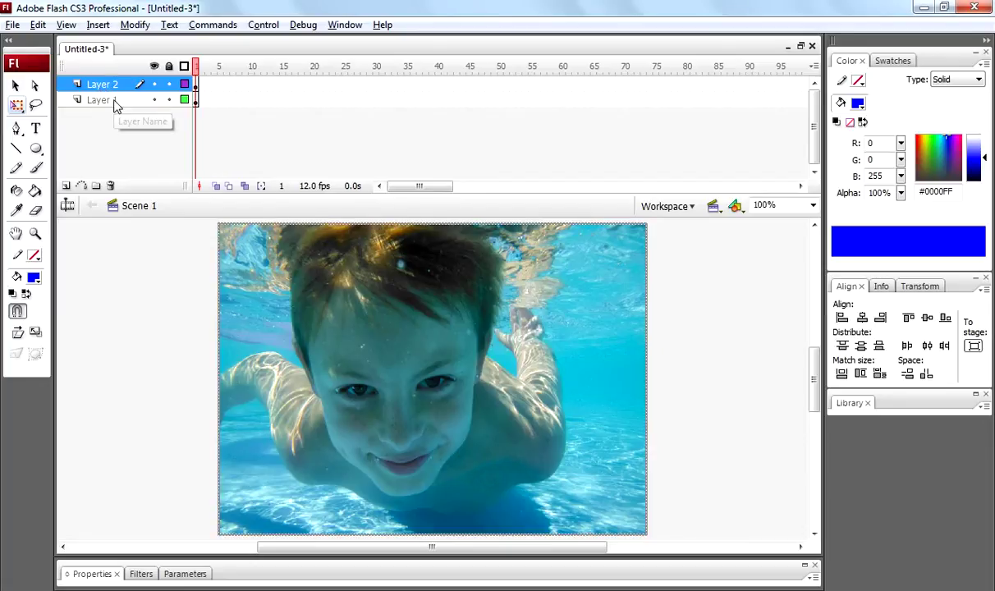
Lock Layer 1 and make Layer 2 the active layer.
click(108, 109)
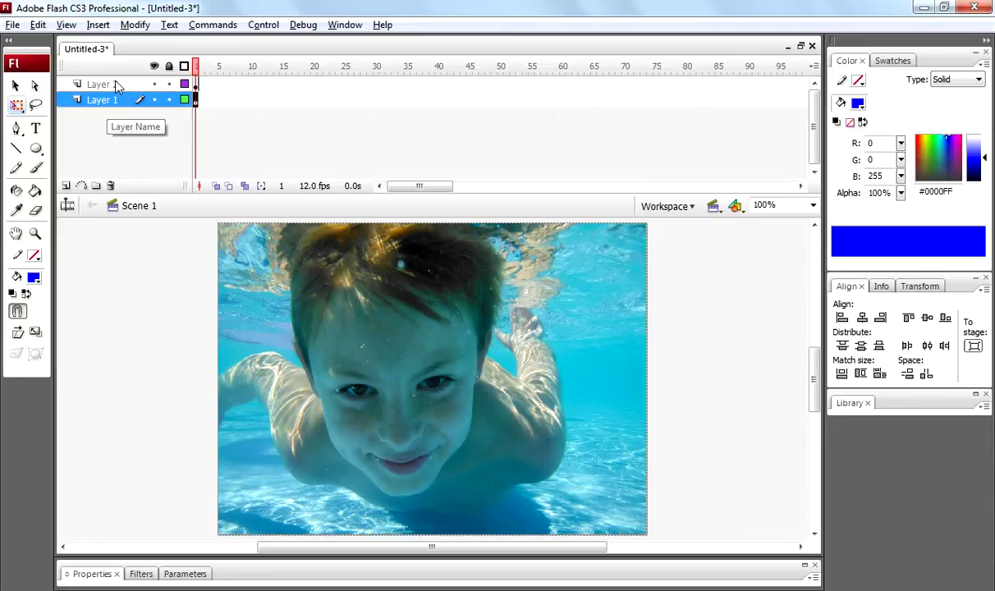
click(116, 85)
click(117, 102)
click(169, 100)
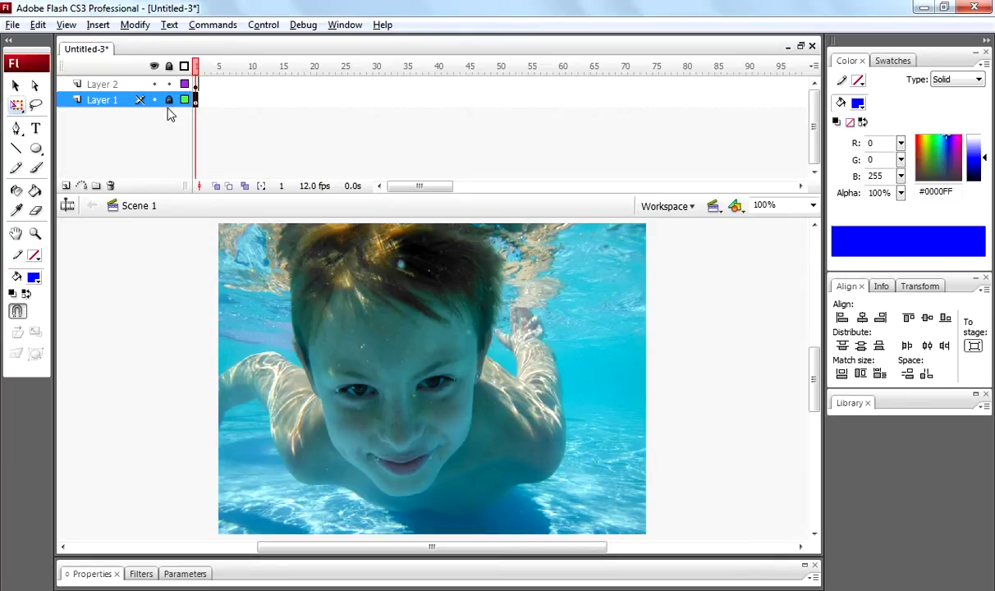
click(110, 84)
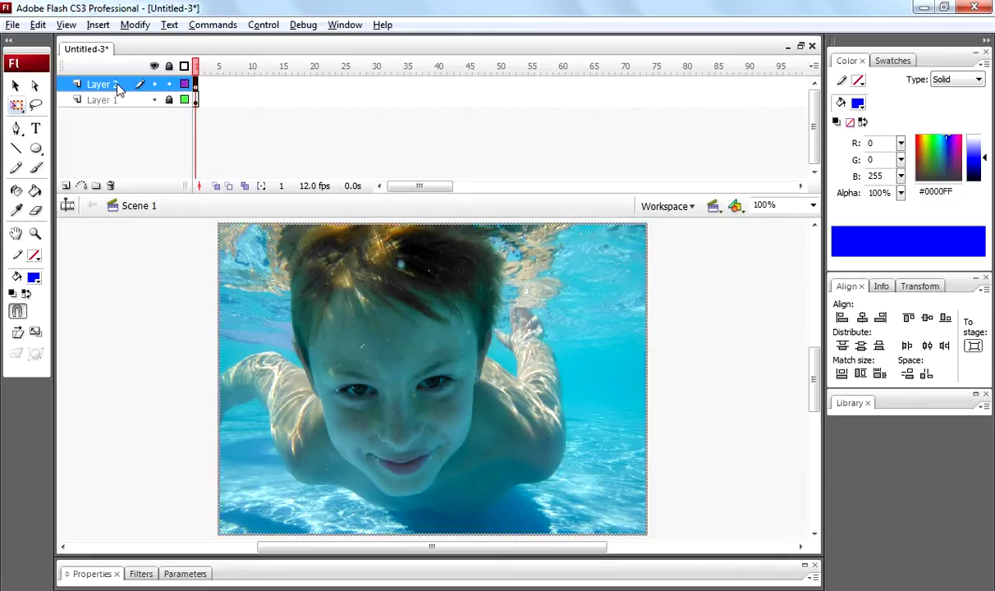
Convert the image on Layer 2 to a movie clip symbol with centre registration.
right_click(436, 352)
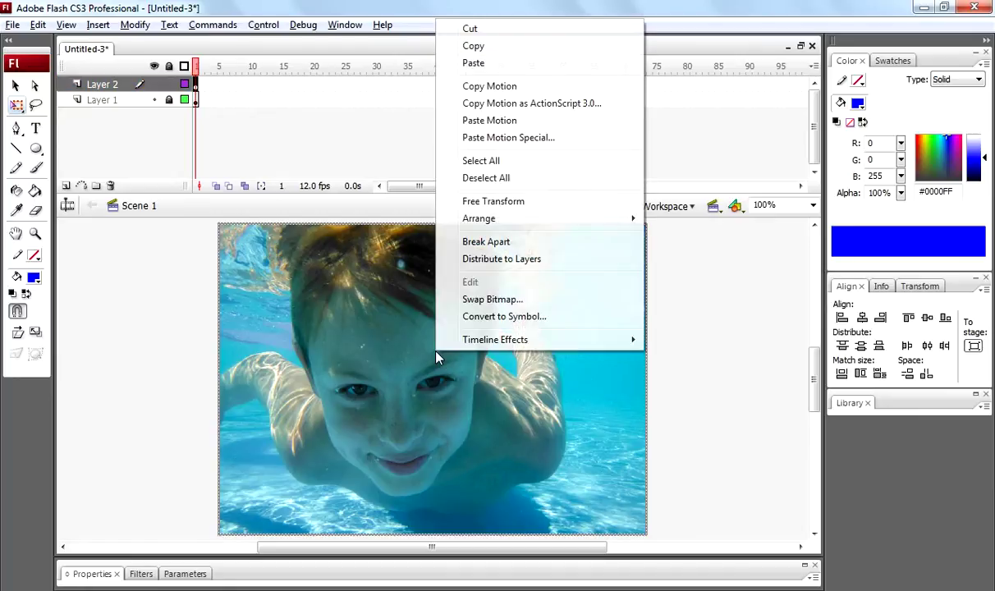
click(485, 317)
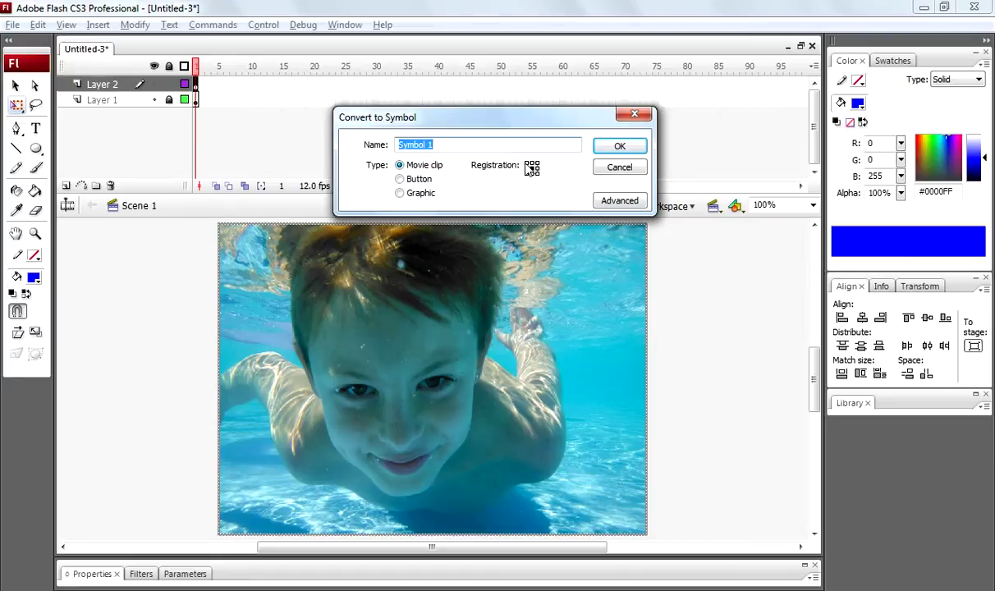
click(616, 148)
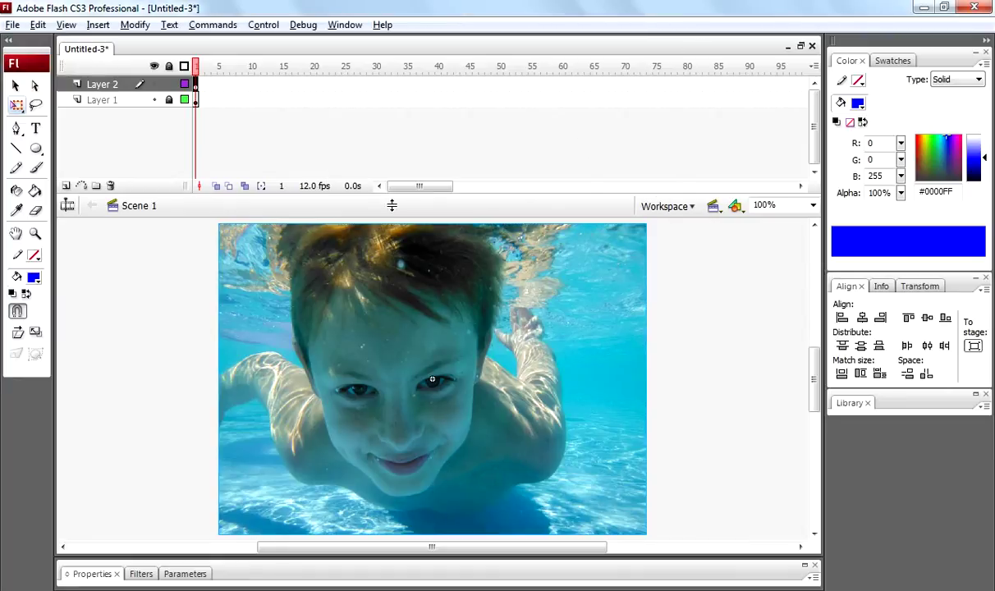
Convert the movie clip instance to a second, enclosing movie clip symbol and open that symbol for editing.
right_click(424, 394)
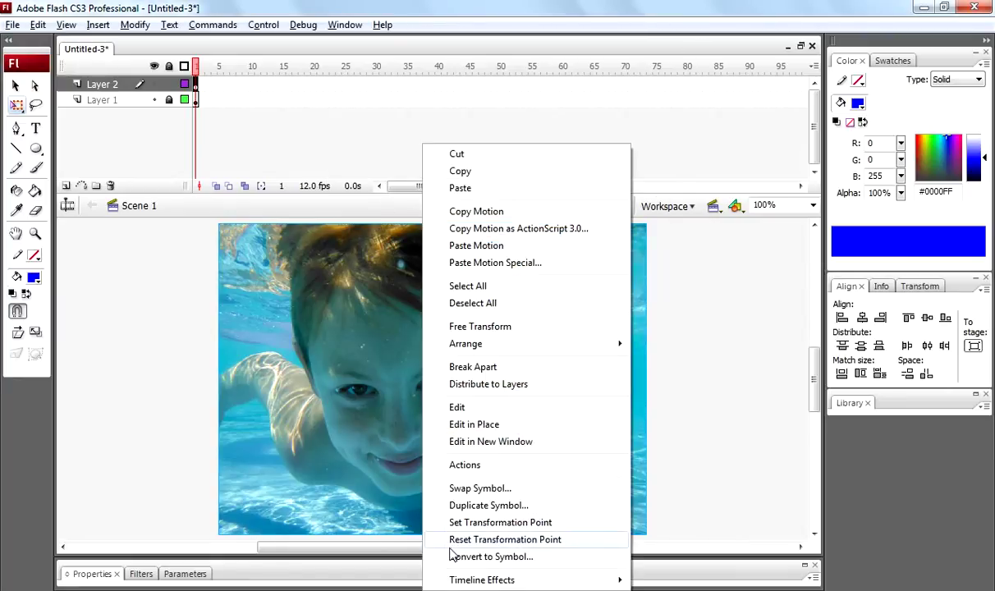
click(491, 557)
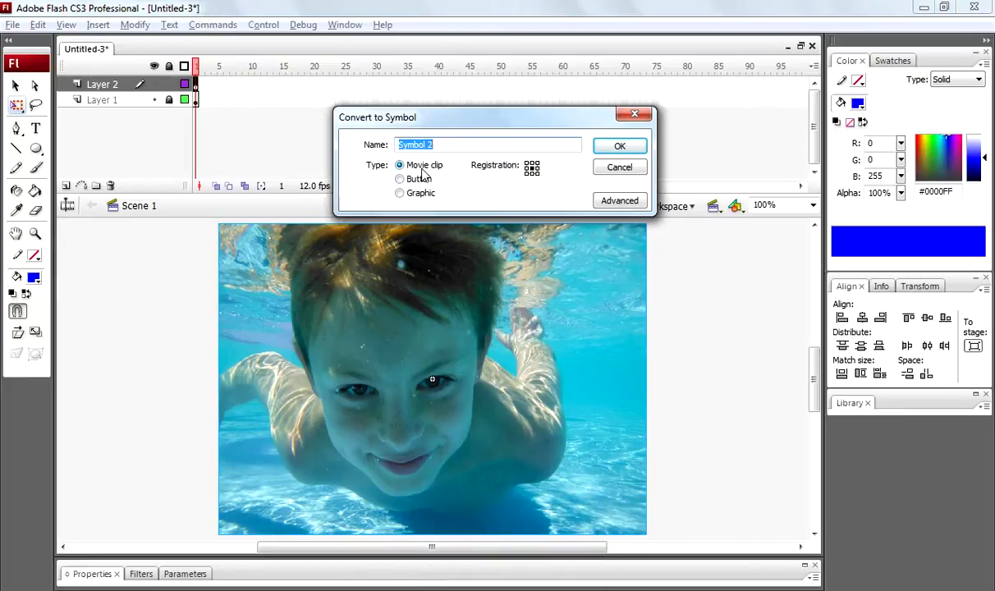
click(619, 146)
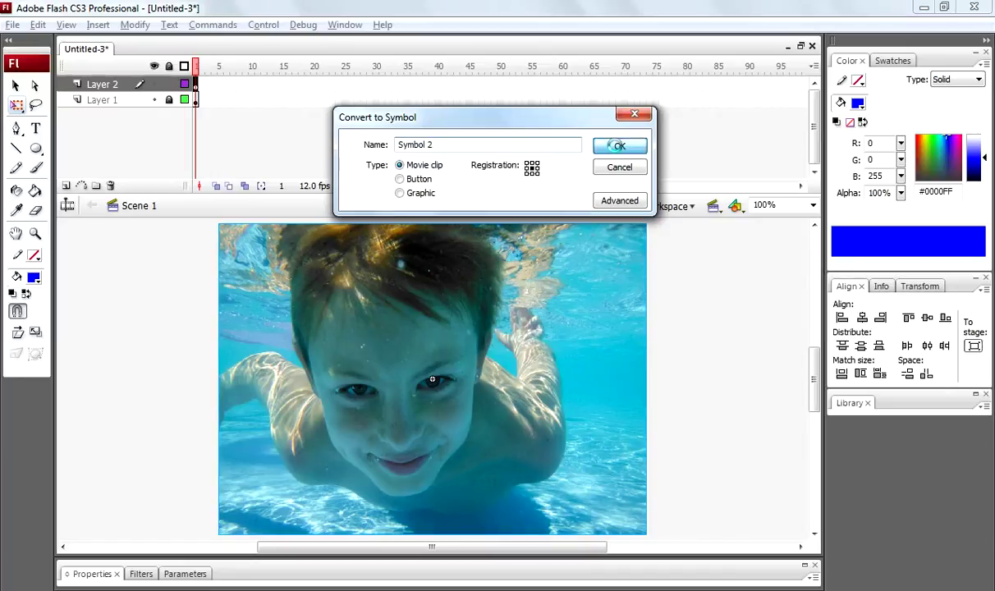
double_click(365, 372)
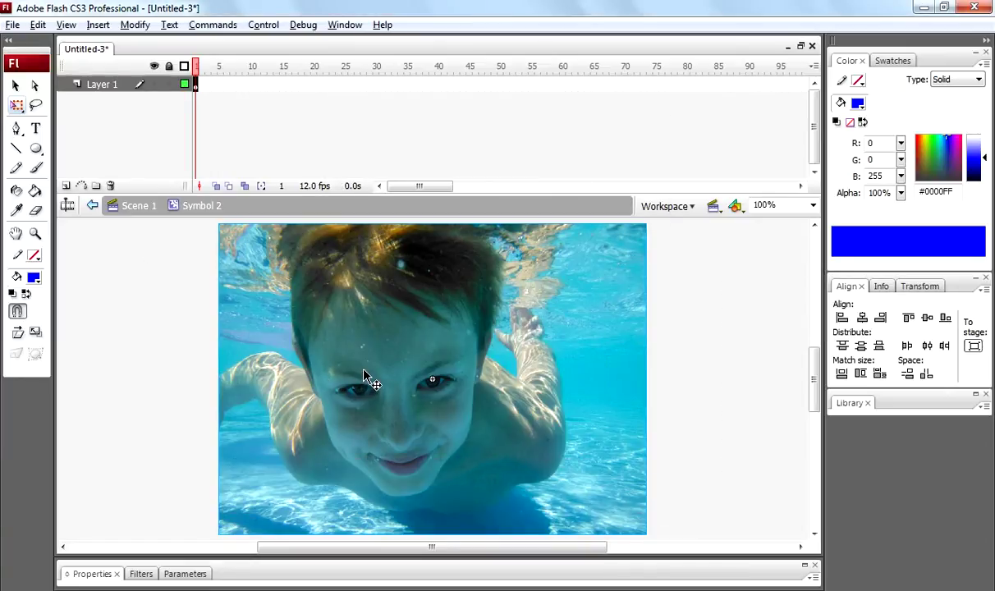
Insert keyframes at frames 5, 15 and 20 of Layer 1 inside the enclosing movie clip.
click(220, 84)
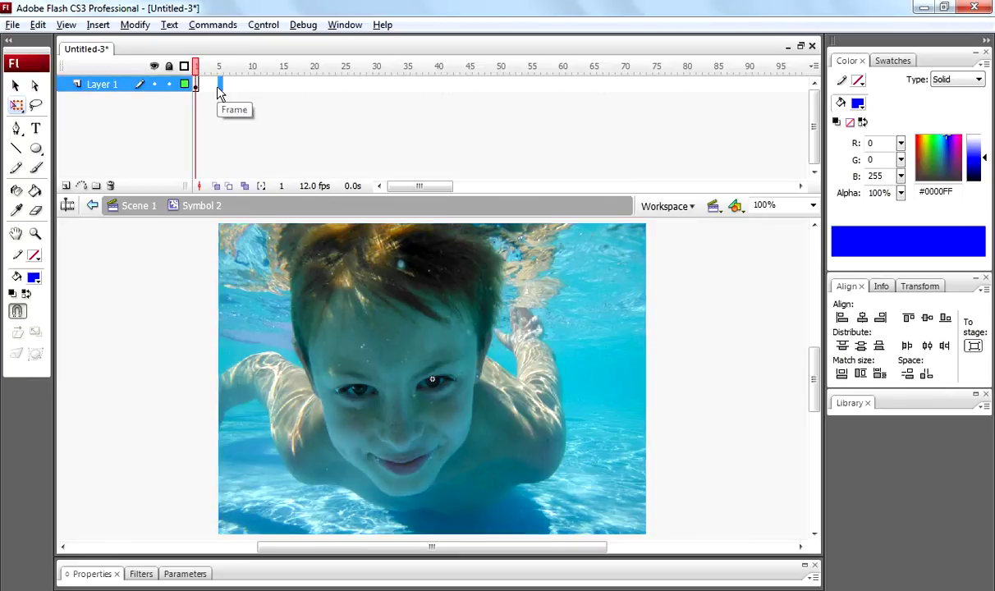
right_click(220, 84)
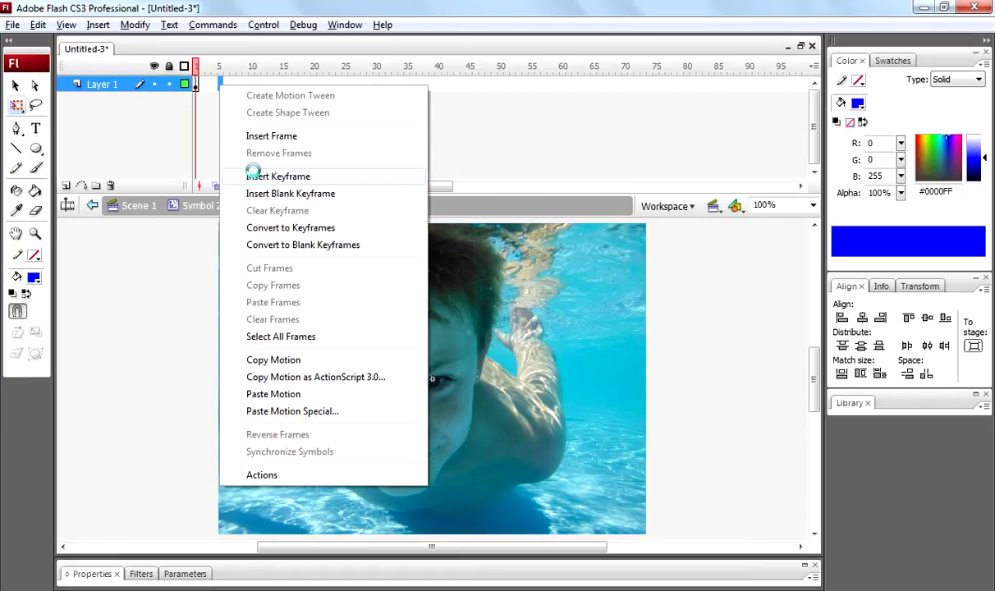
click(254, 173)
click(285, 86)
right_click(285, 86)
click(339, 177)
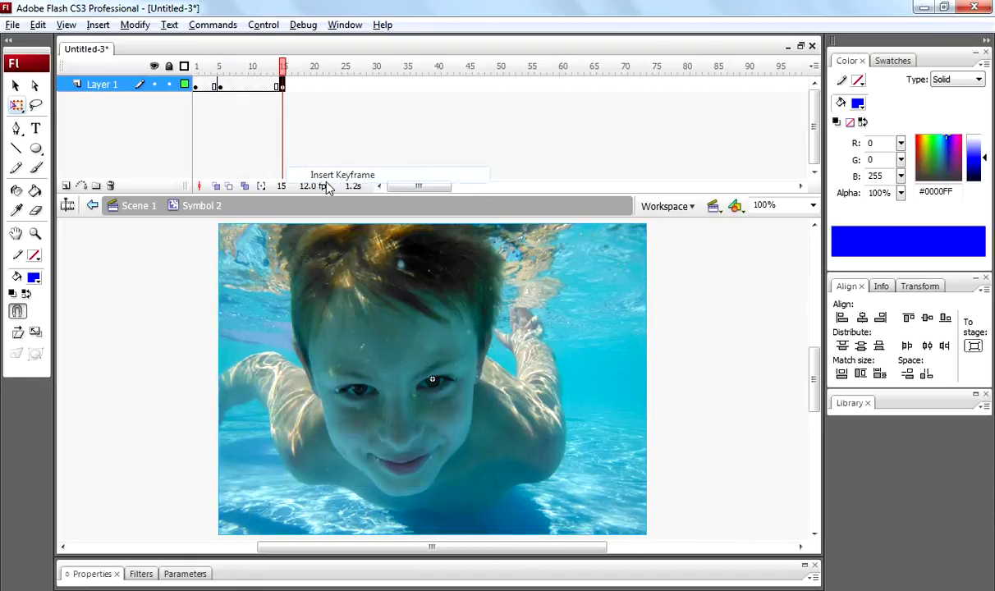
click(313, 85)
right_click(313, 85)
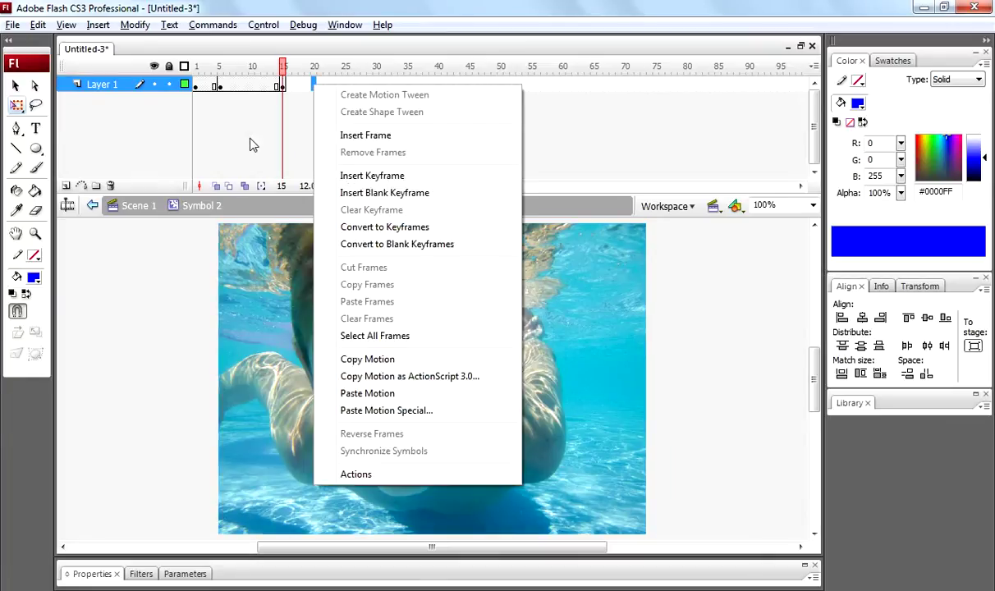
click(362, 177)
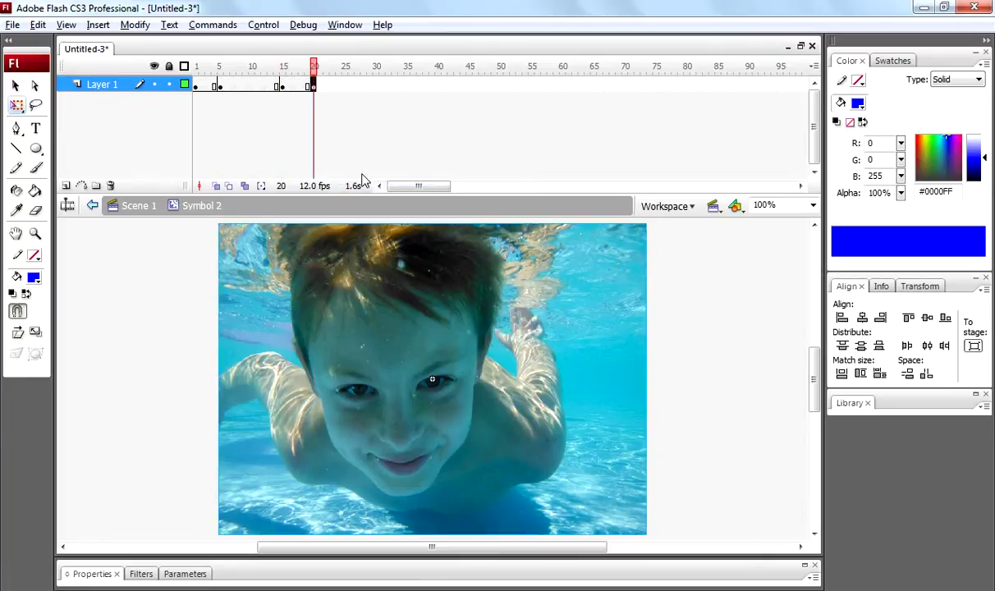
Apply an Alpha colour effect of 0% to the image instance at frame 1.
click(194, 85)
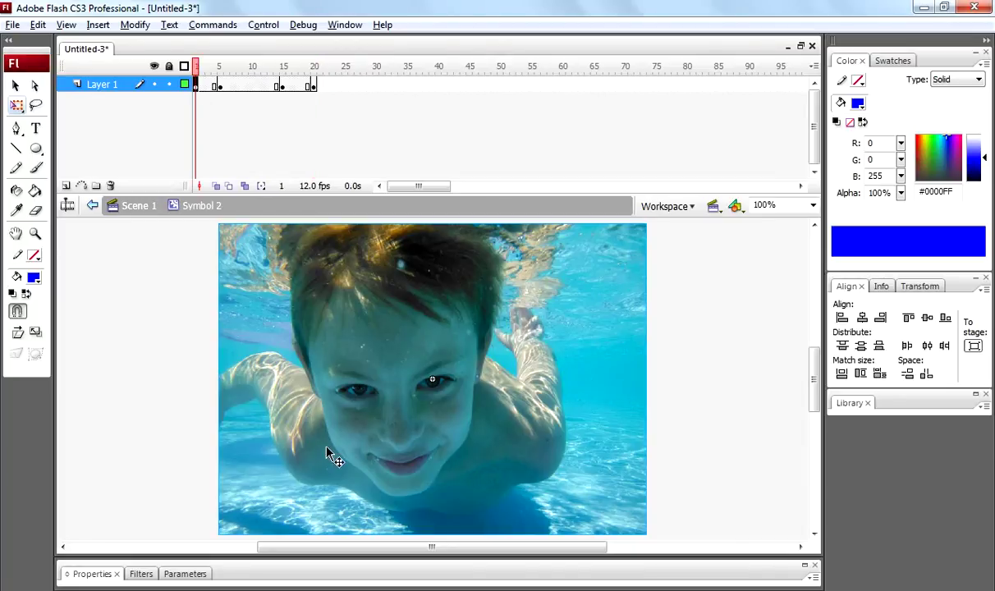
click(304, 565)
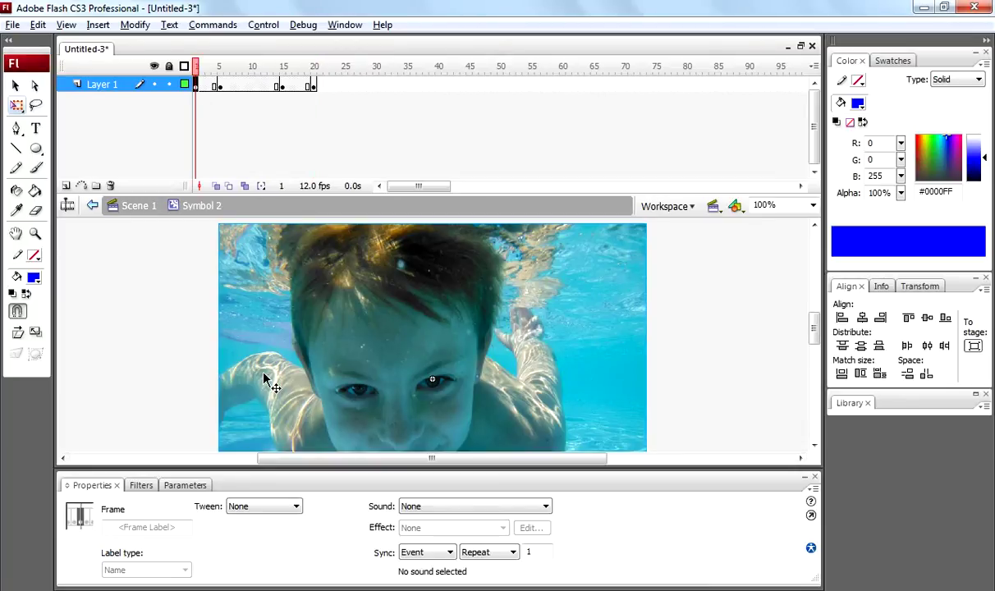
click(300, 316)
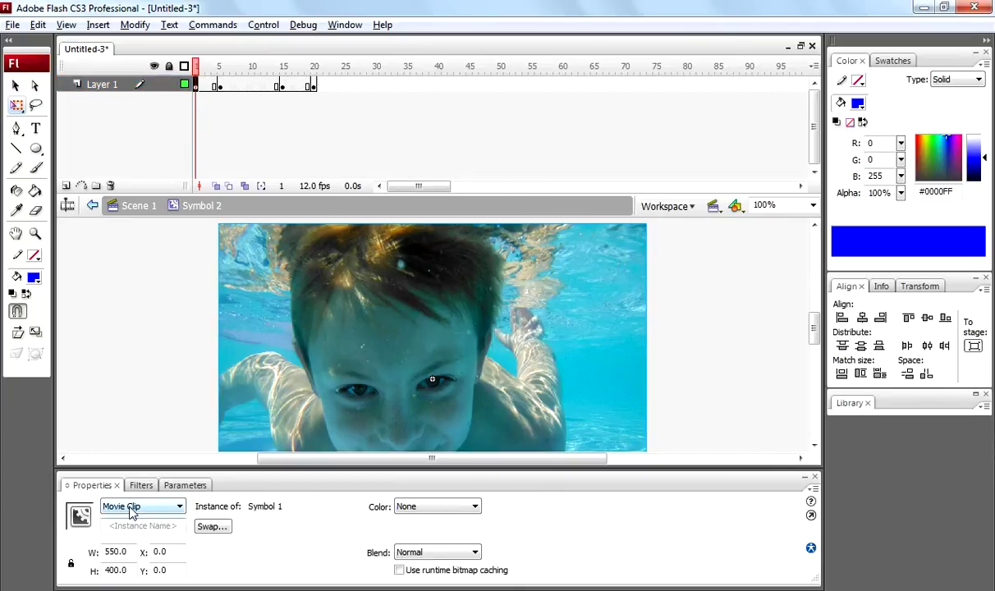
click(435, 510)
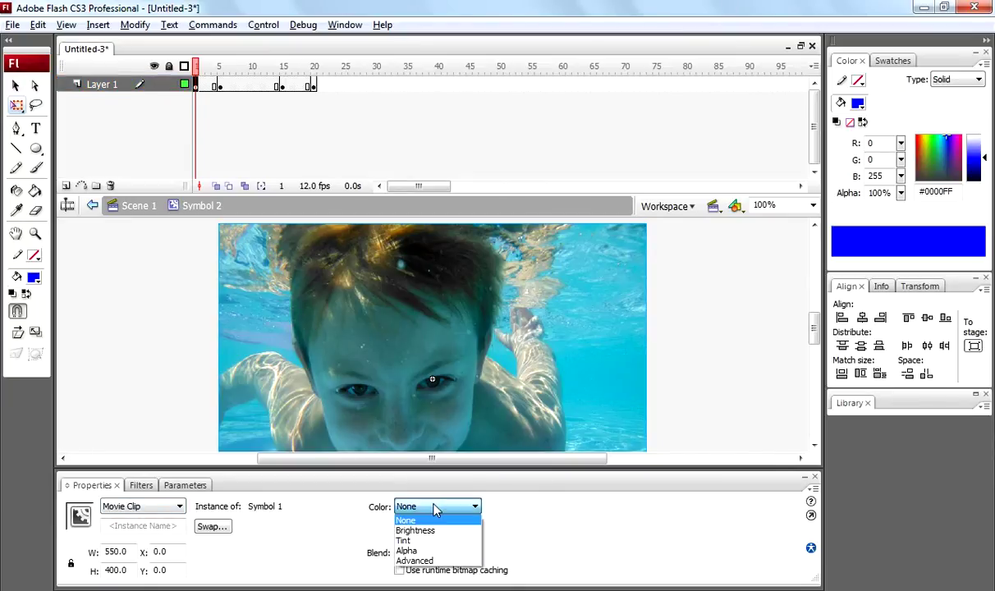
click(418, 553)
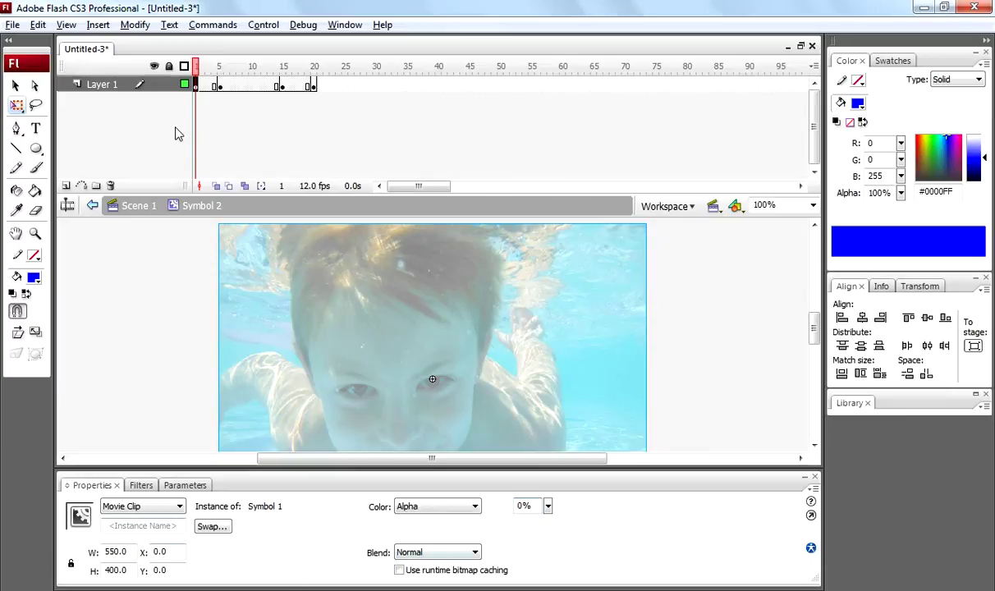
Apply an Alpha colour effect of 0% to the image instance at the frame 20 keyframe.
click(315, 87)
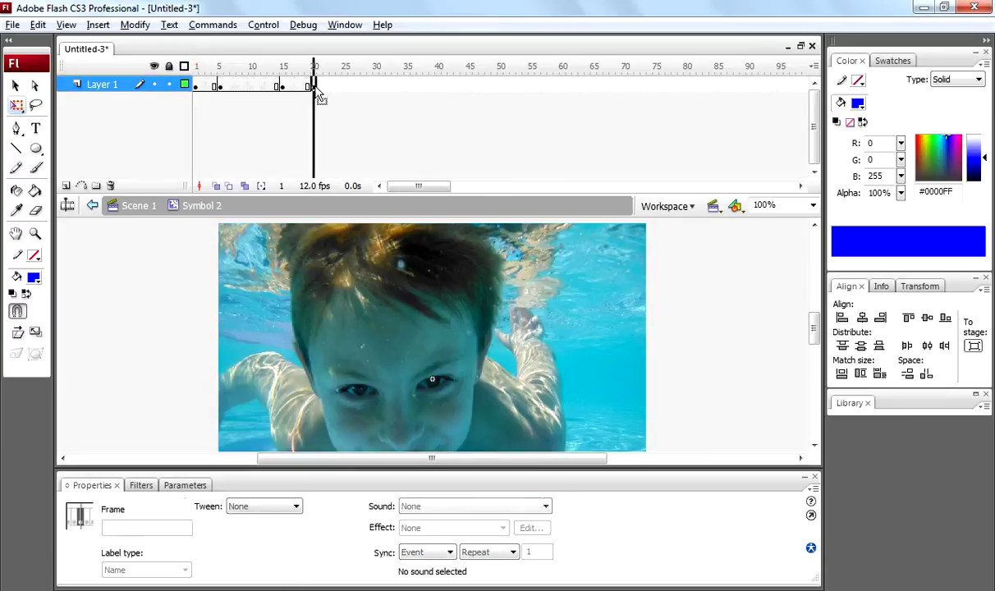
click(306, 328)
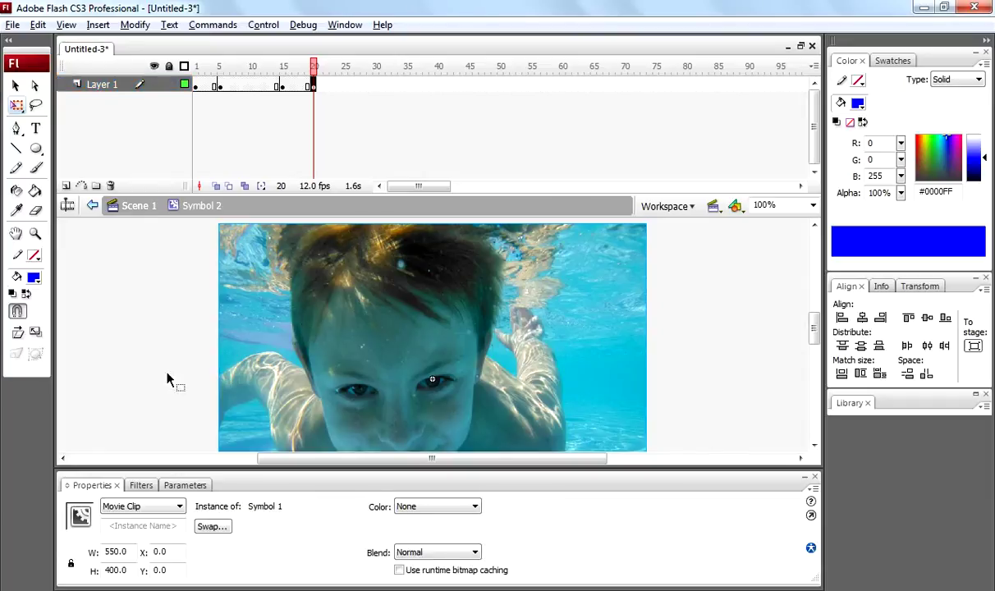
click(421, 510)
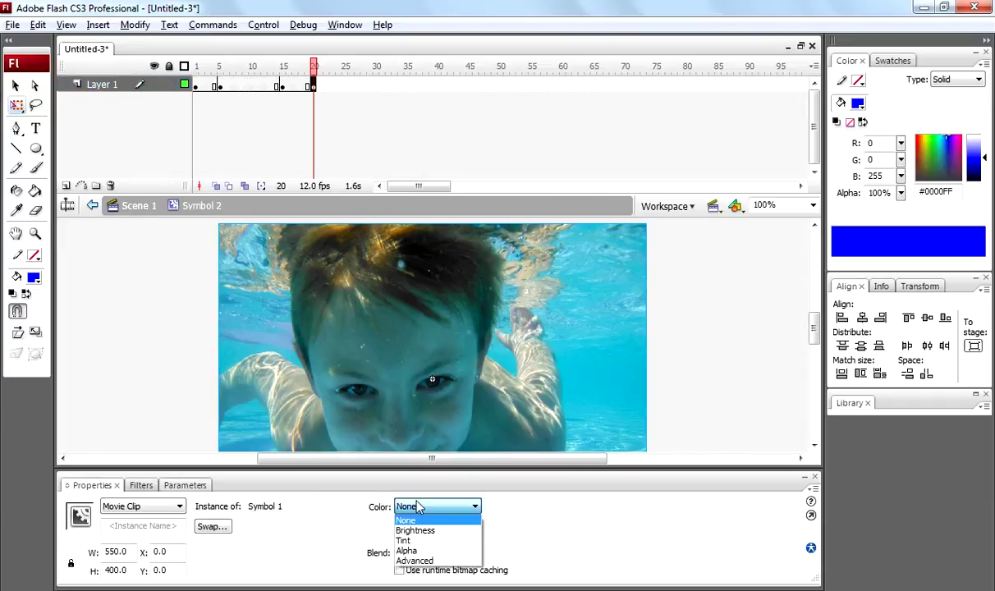
click(420, 553)
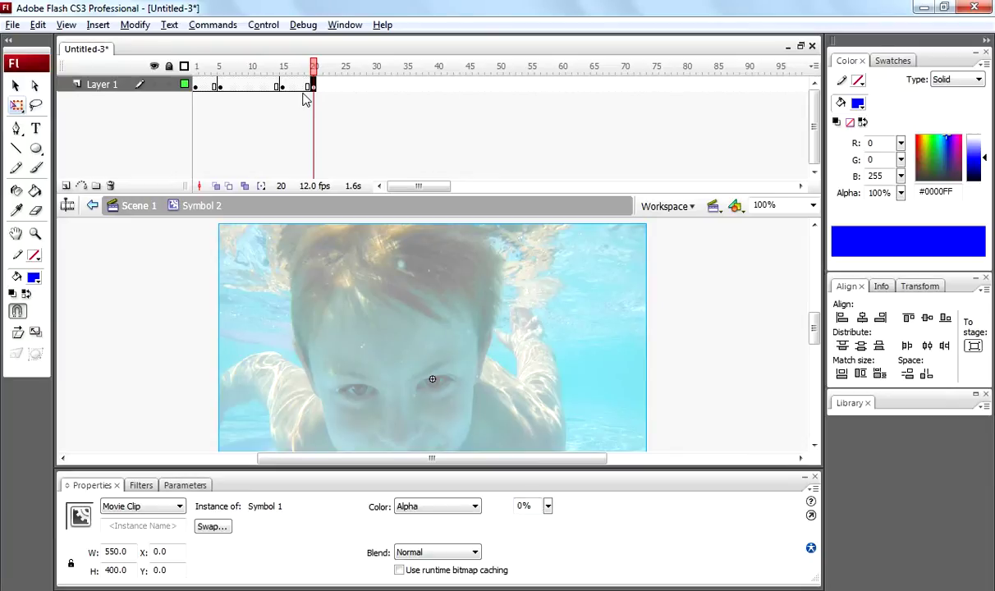
Scale the image instance down slightly about its centre at the frame 5 keyframe, and scale it up slightly at the frame 20 keyframe.
click(220, 86)
click(416, 485)
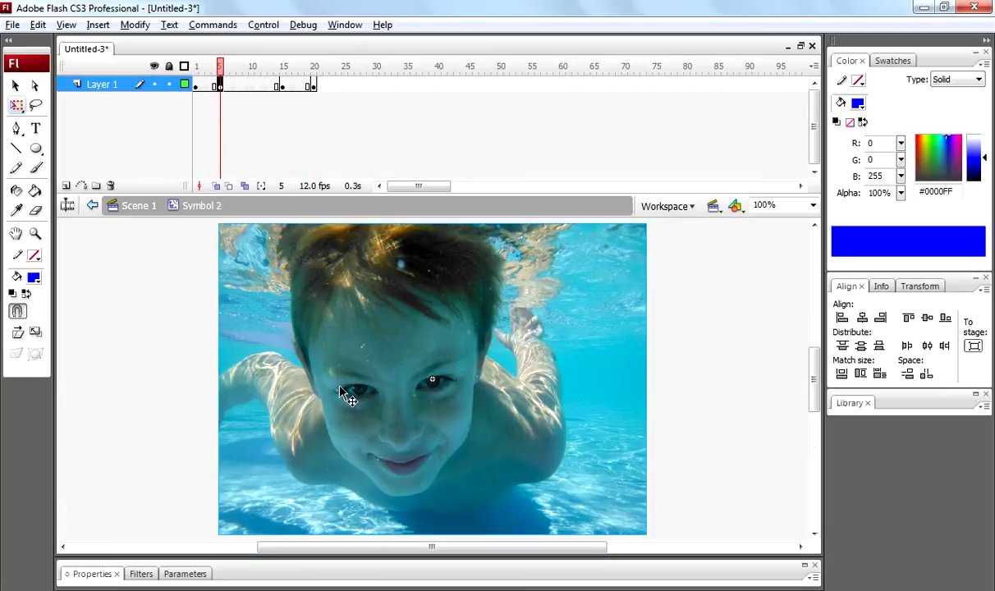
click(345, 366)
click(345, 365)
scroll(456, 385, up, 3)
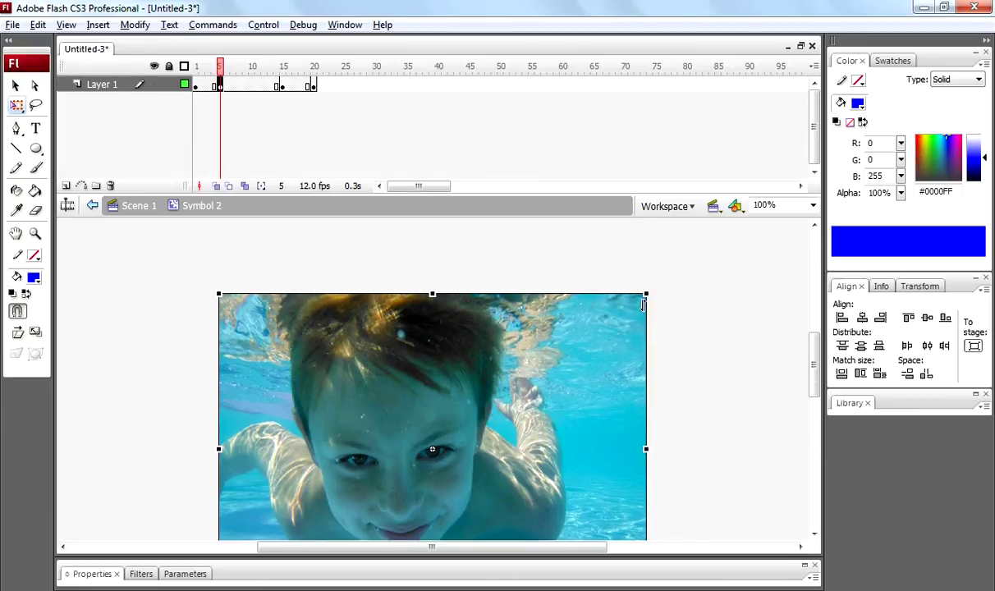
drag(646, 295, 637, 300)
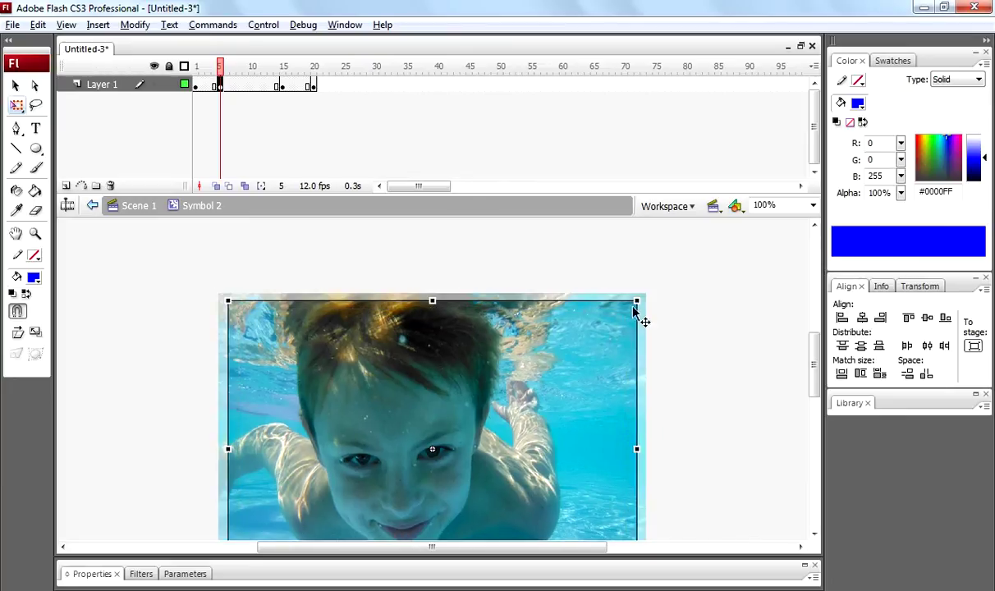
click(313, 87)
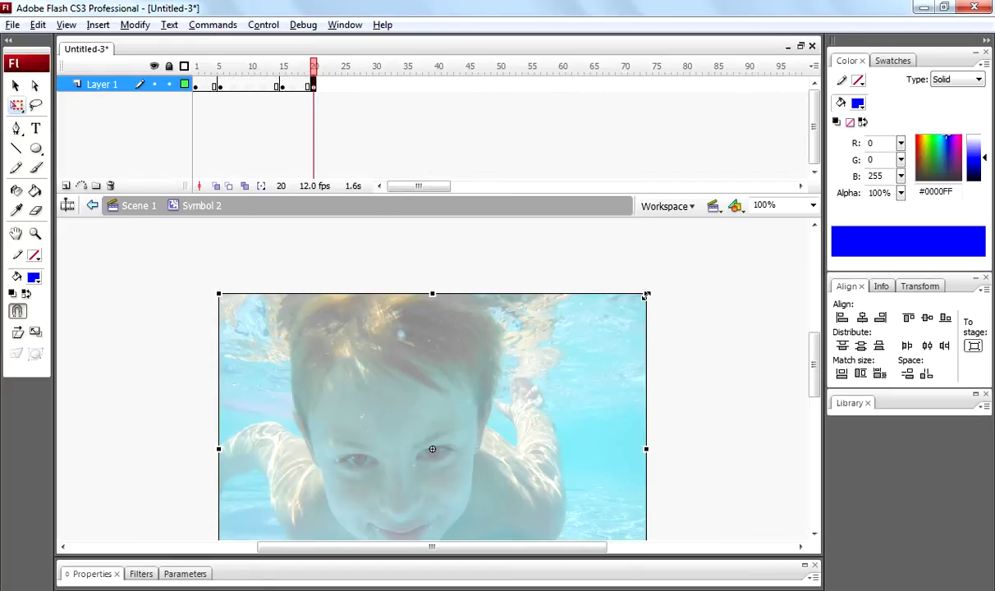
drag(646, 295, 655, 285)
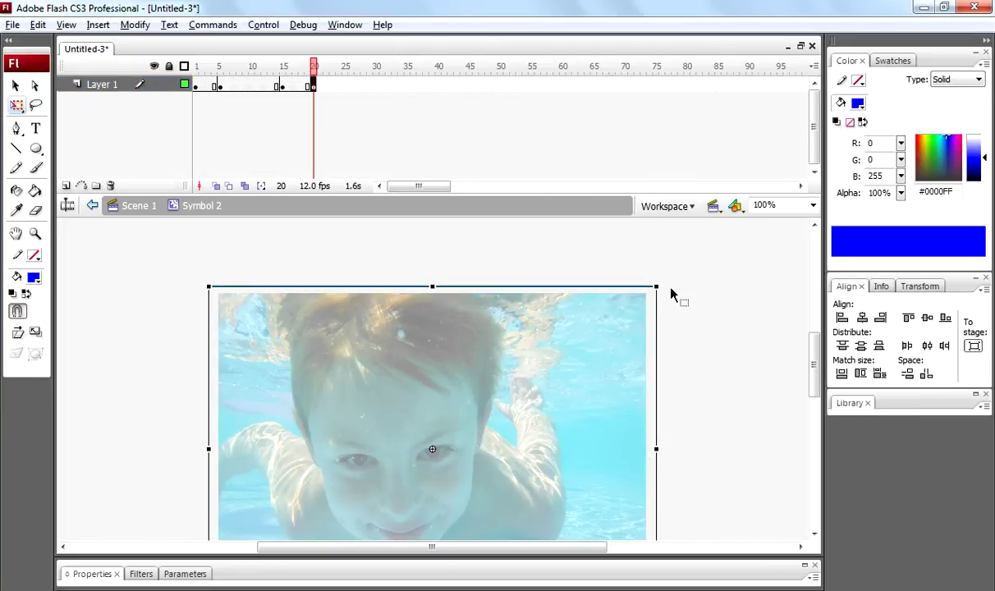
Create motion tweens on Layer 1 between frames 1 and 5 and between frames 15 and 20, and play the animation.
click(208, 86)
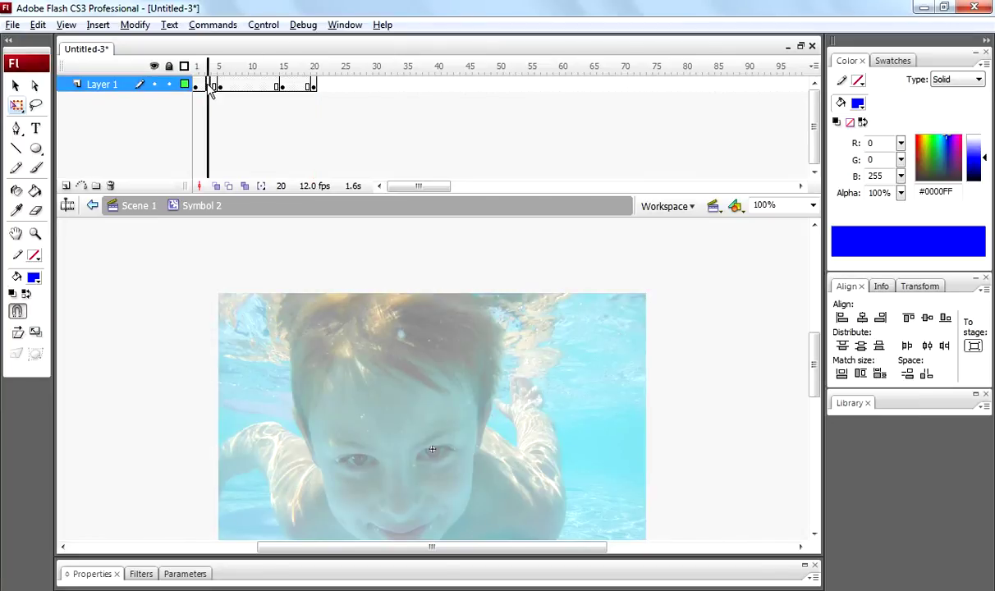
right_click(207, 86)
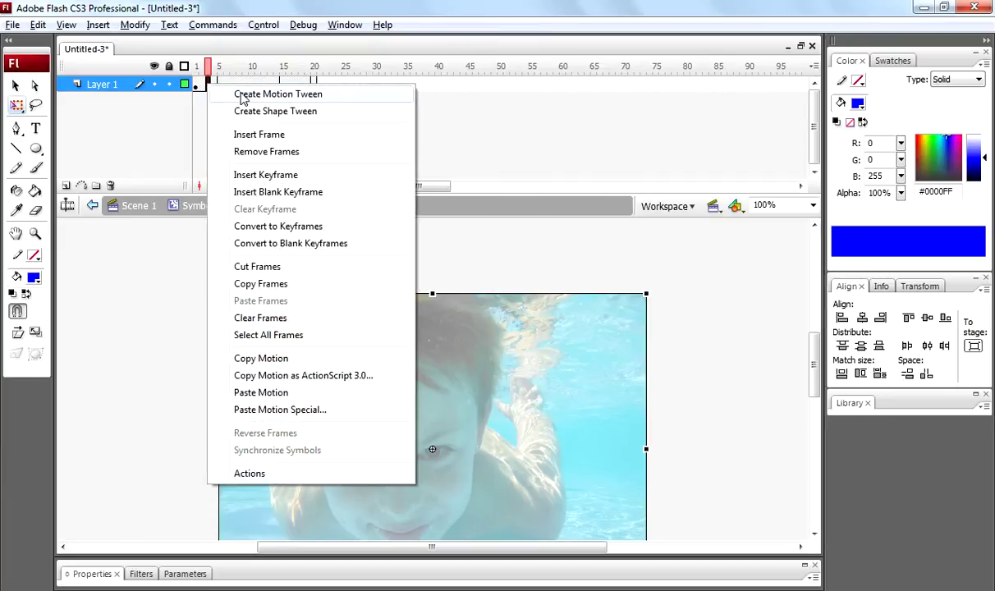
click(236, 95)
click(295, 87)
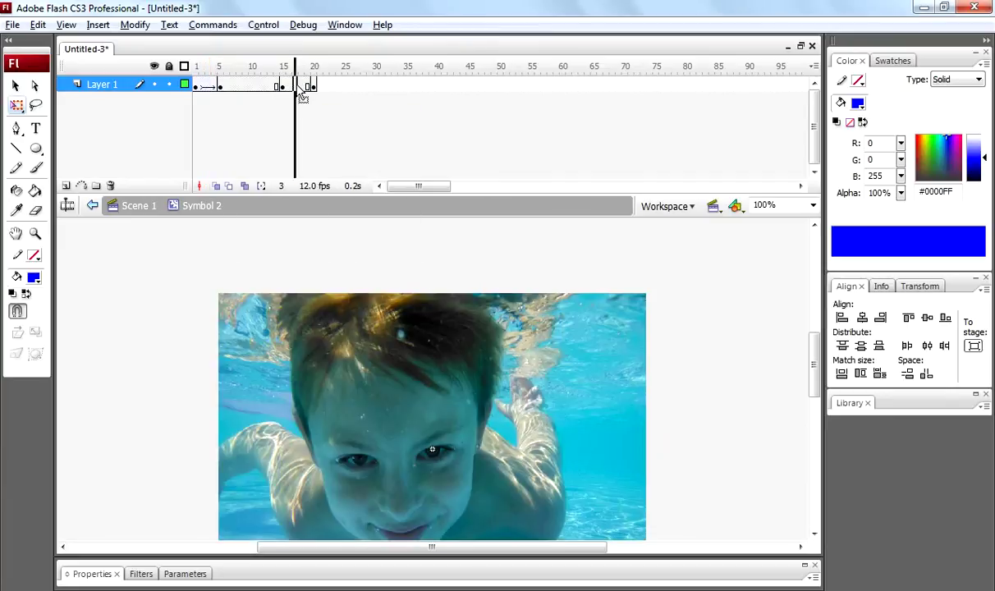
right_click(300, 86)
click(330, 87)
key(Return)
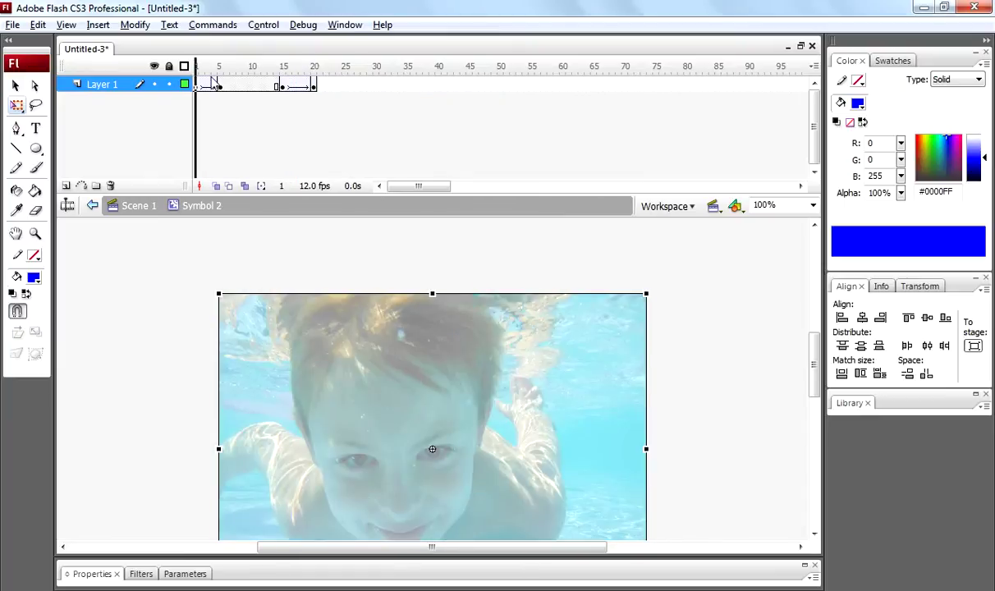
Add a new layer above Layer 1 and lock Layer 1.
click(67, 187)
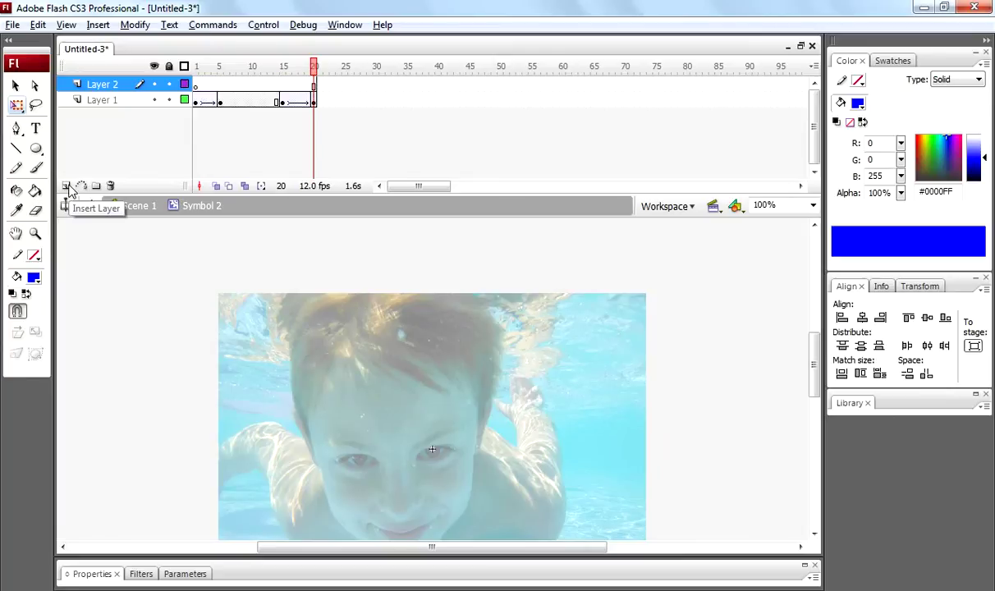
click(125, 101)
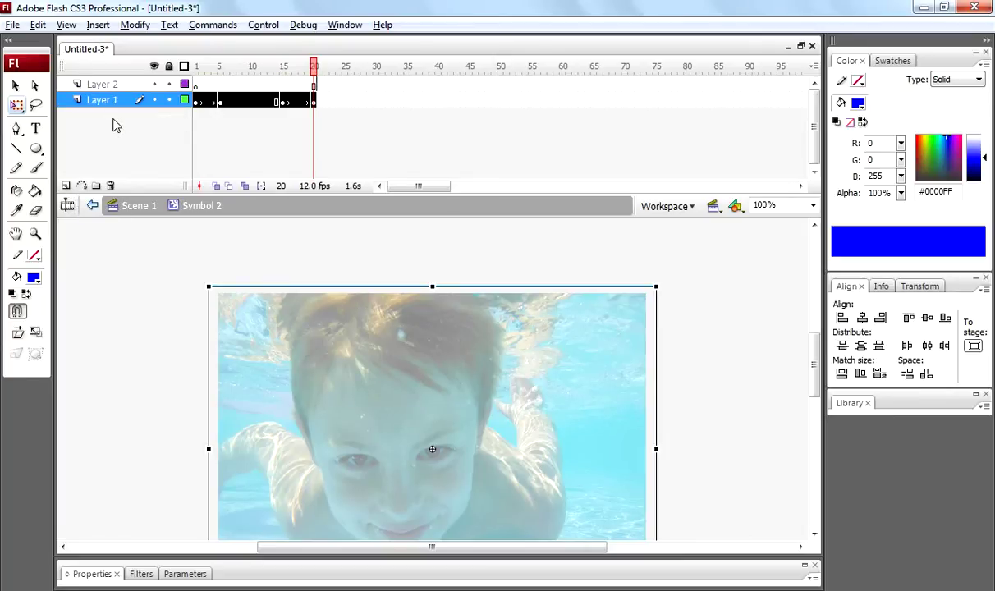
click(170, 99)
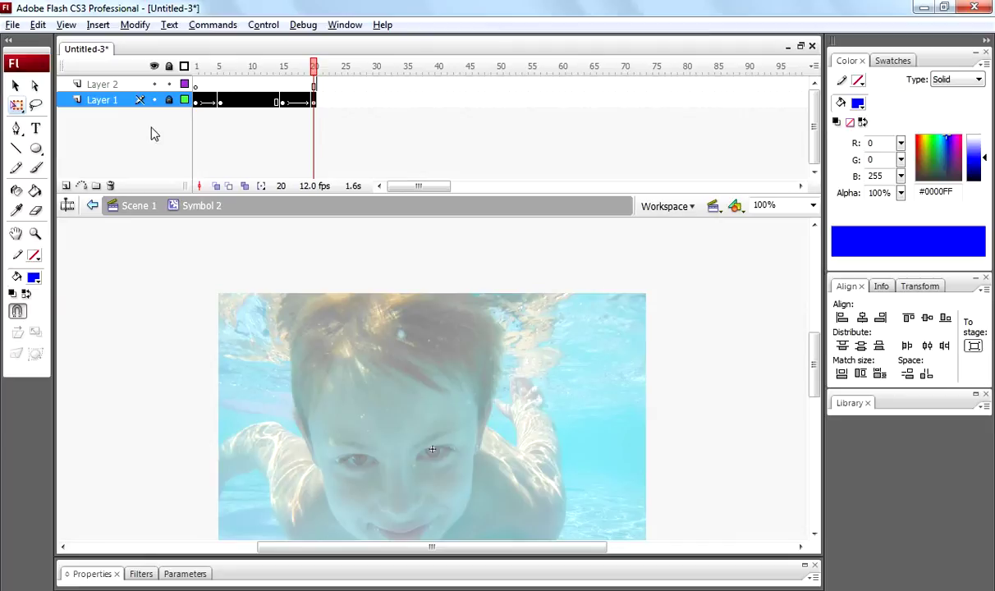
Rename the new upper layer as MASK.
click(118, 89)
double_click(118, 87)
text(MAS)
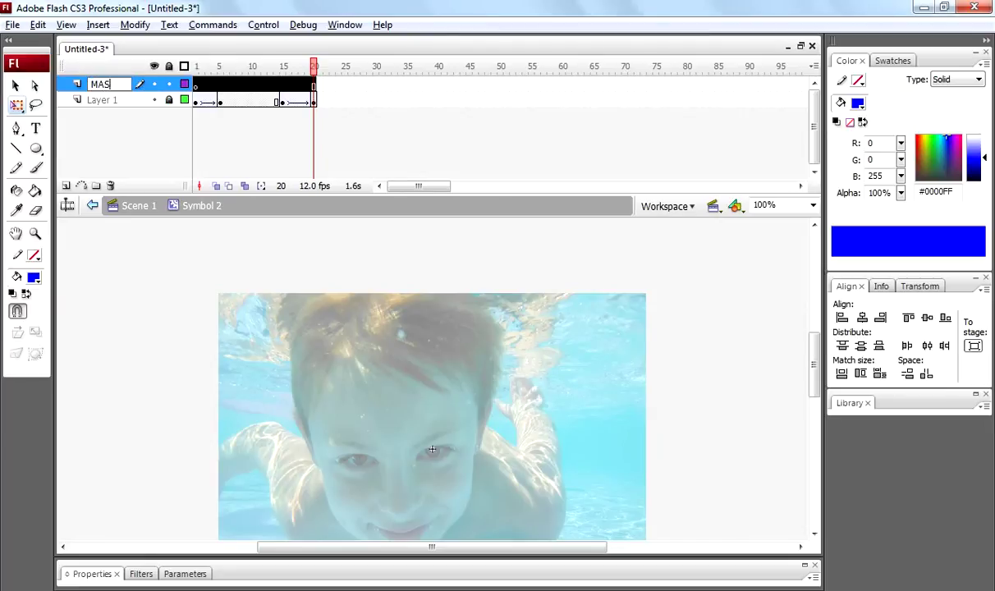
text(K)
key(Return)
Draw a blue circle without a stroke near the middle of the photo on the MASK layer.
key(ctrl+2)
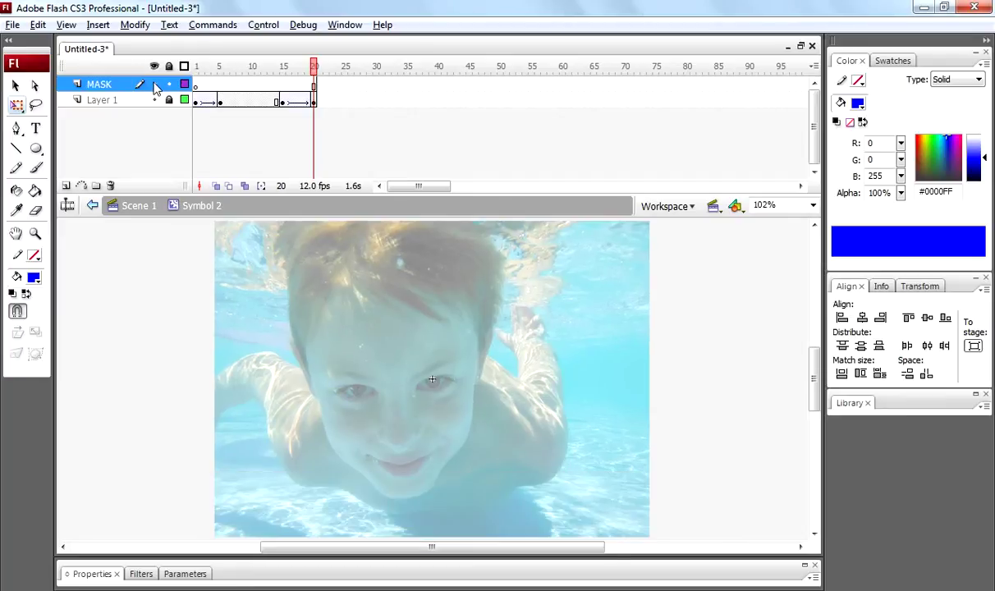
drag(33, 157, 98, 193)
drag(389, 335, 481, 425)
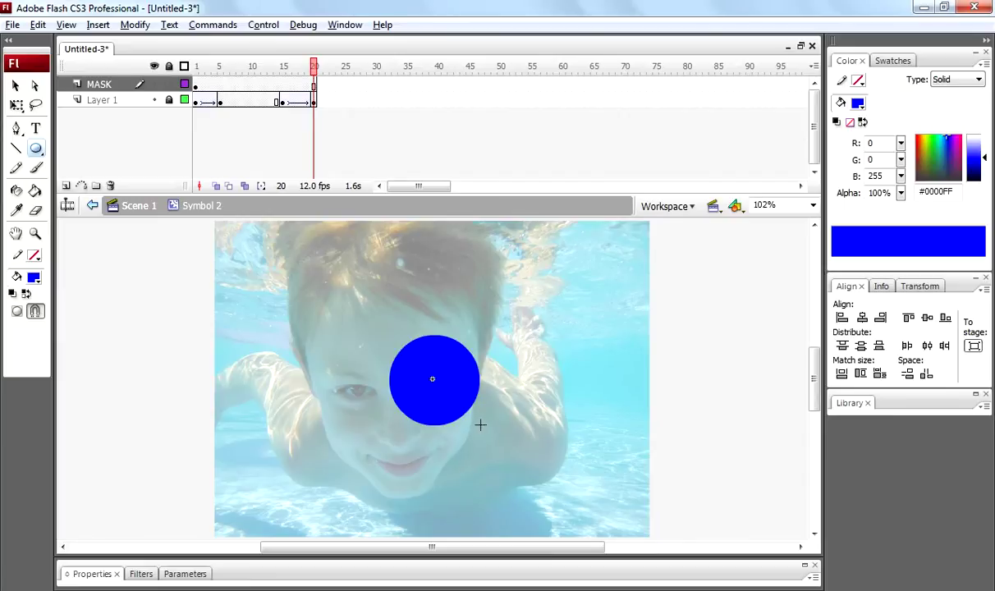
Align the blue circle to the horizontal and vertical centre of the stage.
click(14, 85)
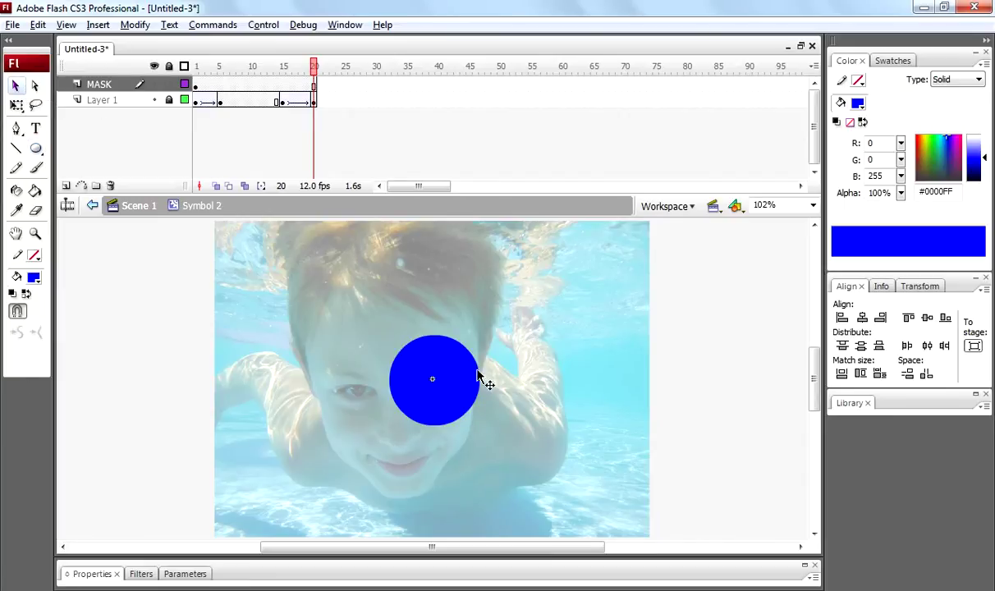
click(468, 379)
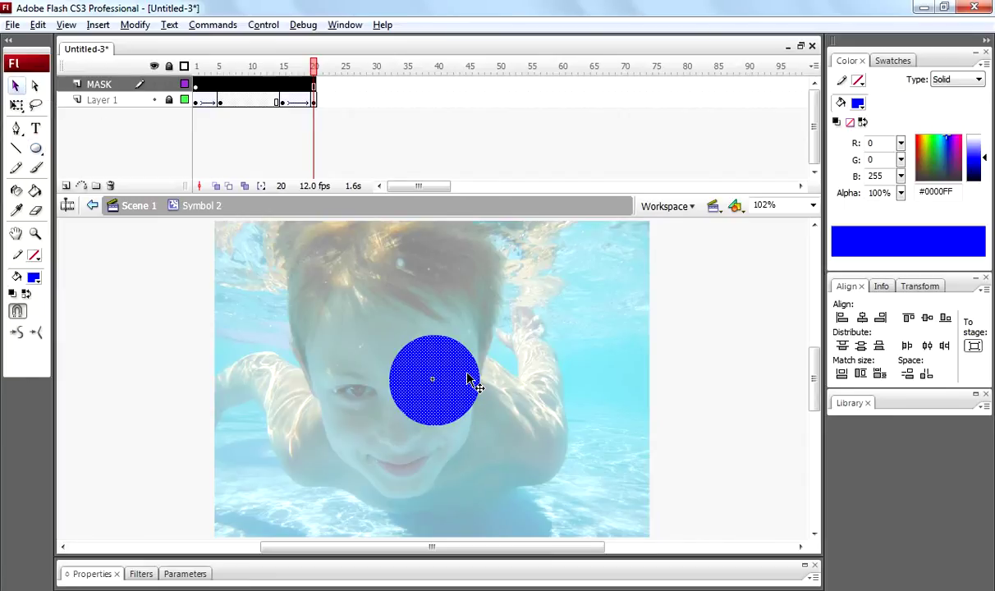
click(863, 322)
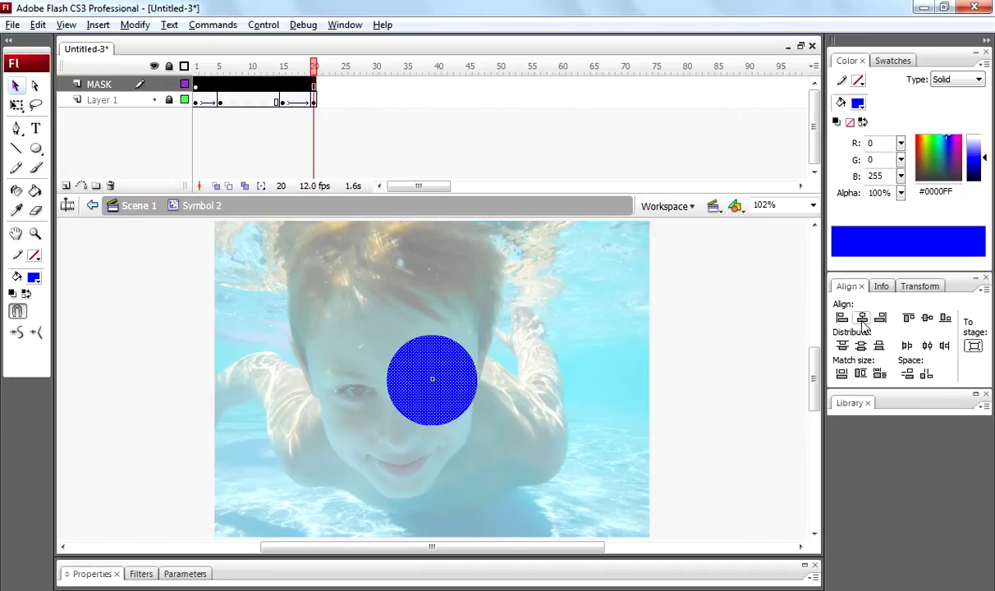
click(926, 319)
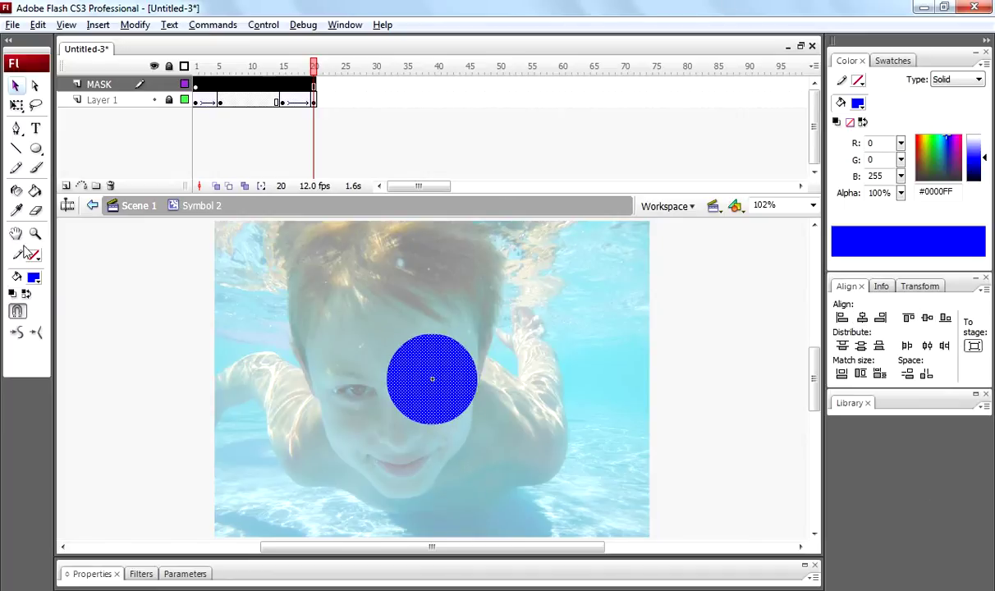
click(107, 269)
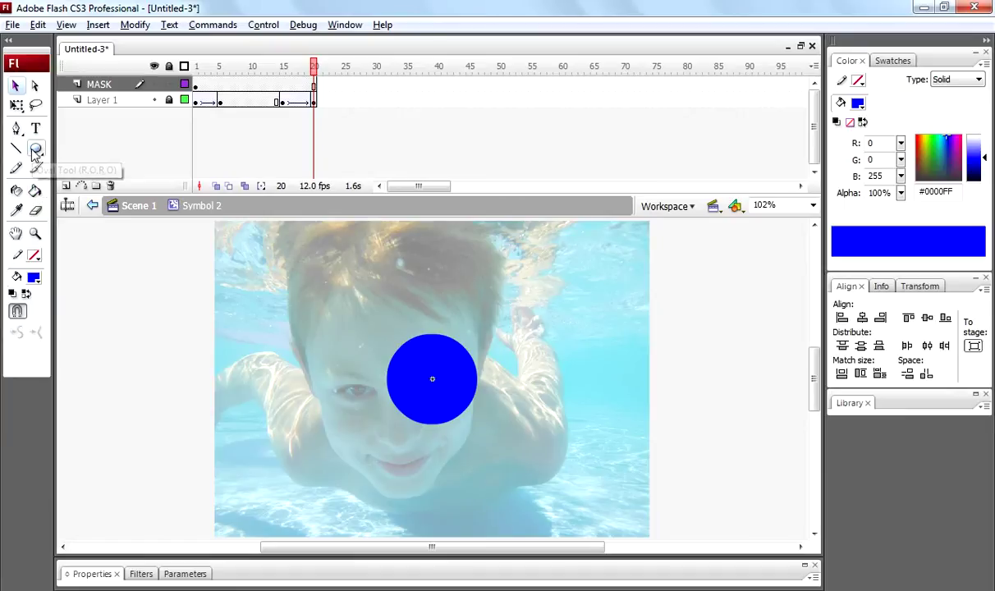
Draw a slightly smaller second circle to the right of the blue one and change its fill to grey #999999.
click(36, 149)
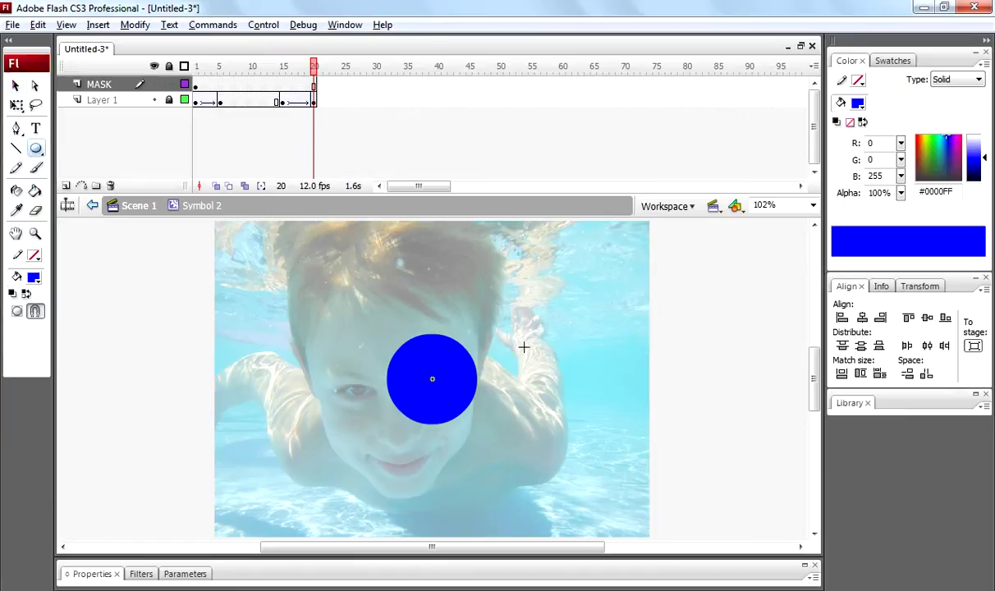
drag(523, 339, 599, 419)
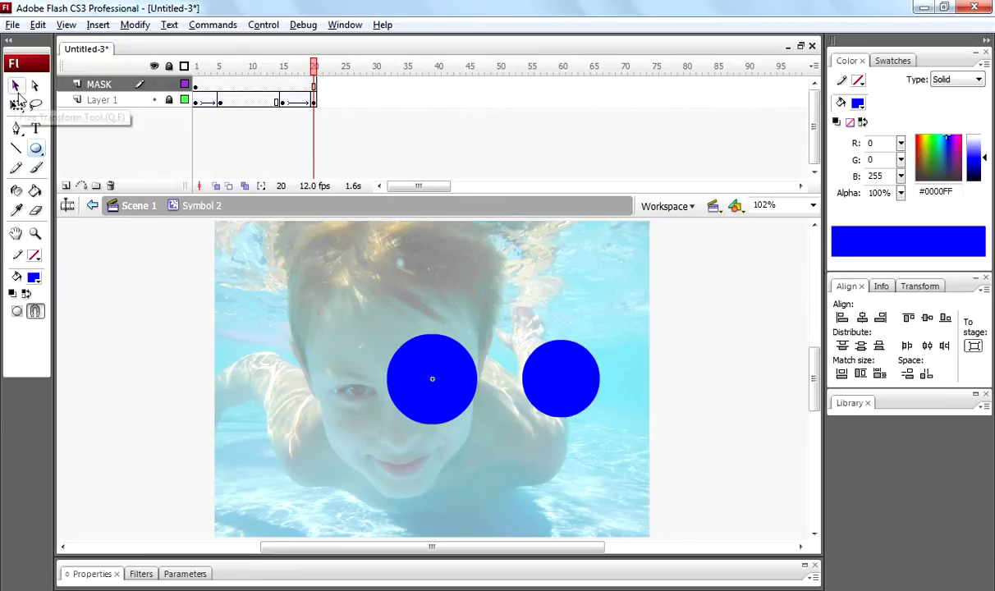
click(15, 85)
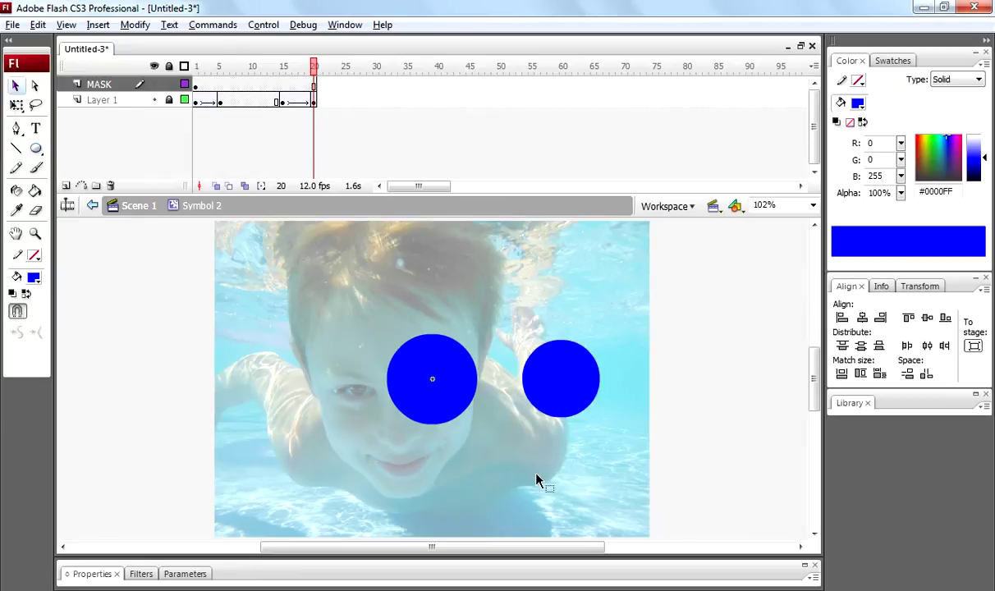
click(563, 389)
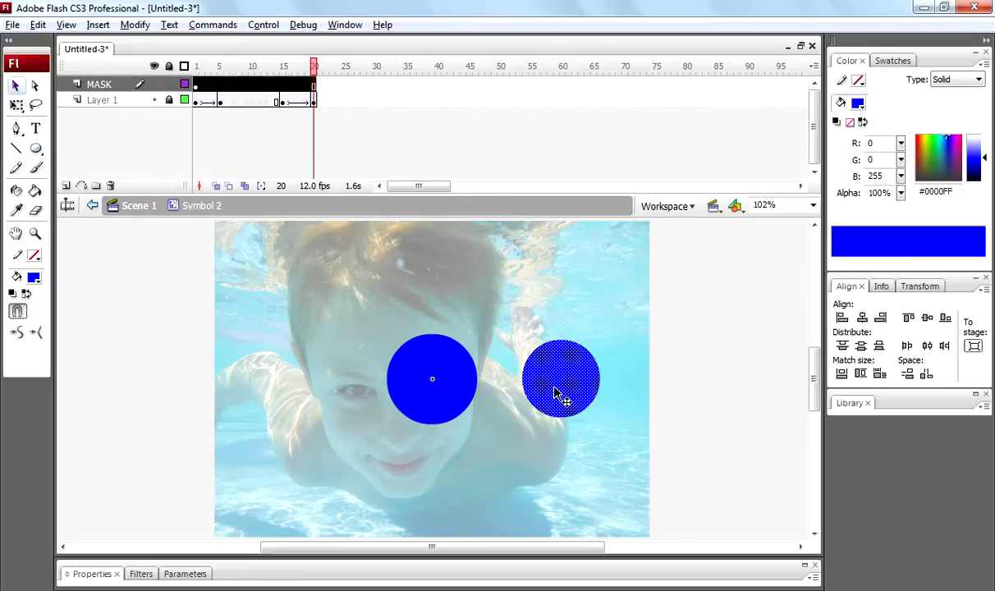
click(36, 279)
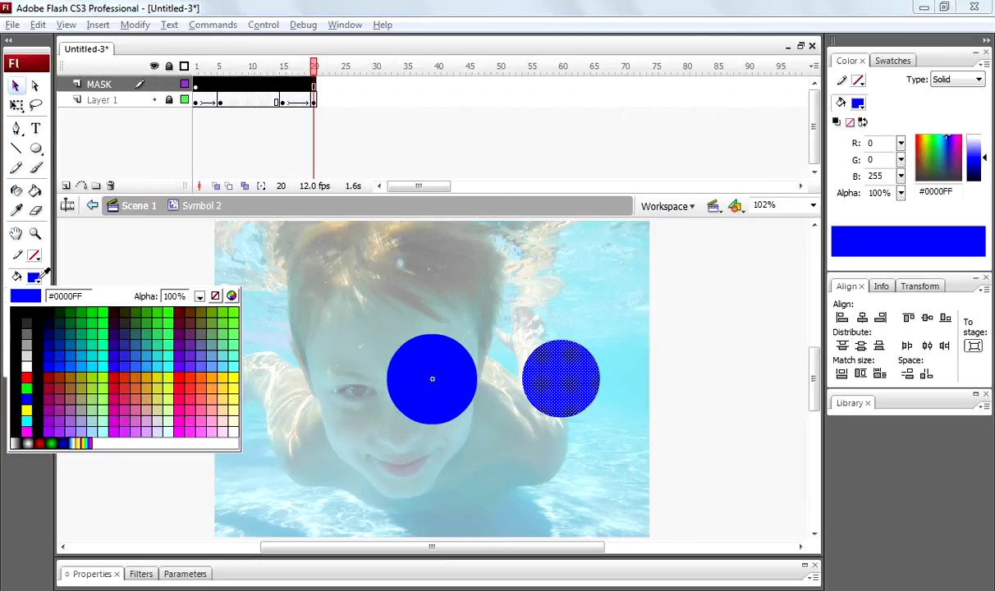
click(26, 343)
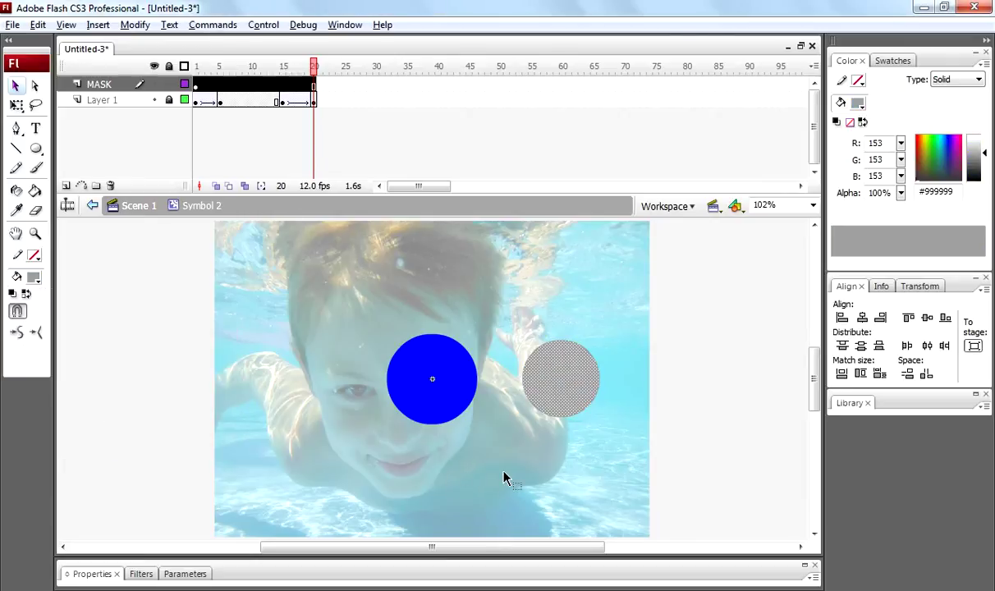
Move the grey circle onto the centre of the blue circle and deselect it so the shapes merge.
click(489, 461)
click(562, 381)
mouse_move(563, 382)
mouse_down()
mouse_move(564, 402)
mouse_move(530, 417)
mouse_move(432, 392)
mouse_move(432, 380)
mouse_up()
drag(433, 379, 433, 379)
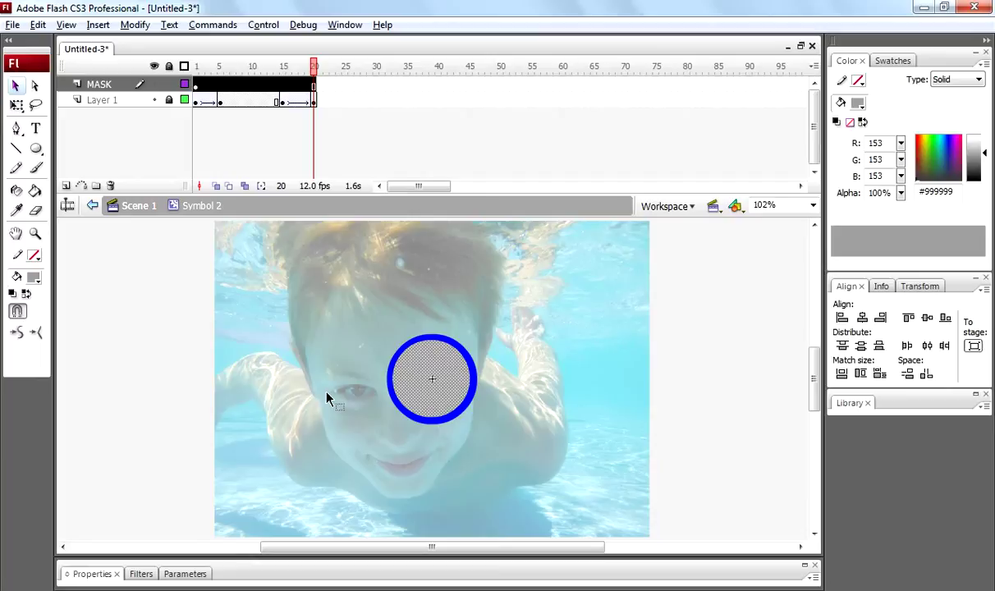
click(166, 383)
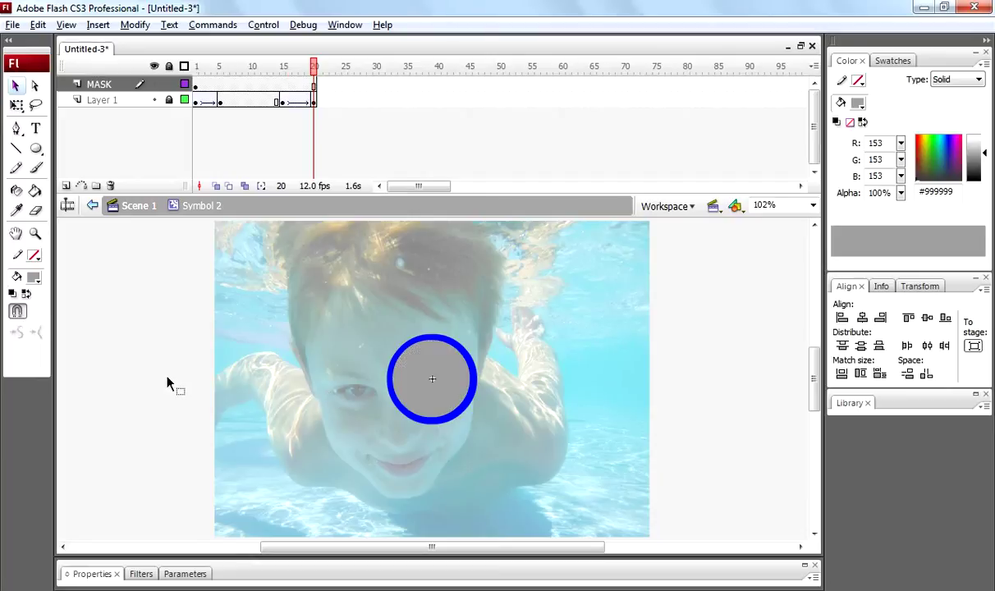
Delete the grey circle to cut a hole in the blue circle, leaving a ring.
click(439, 390)
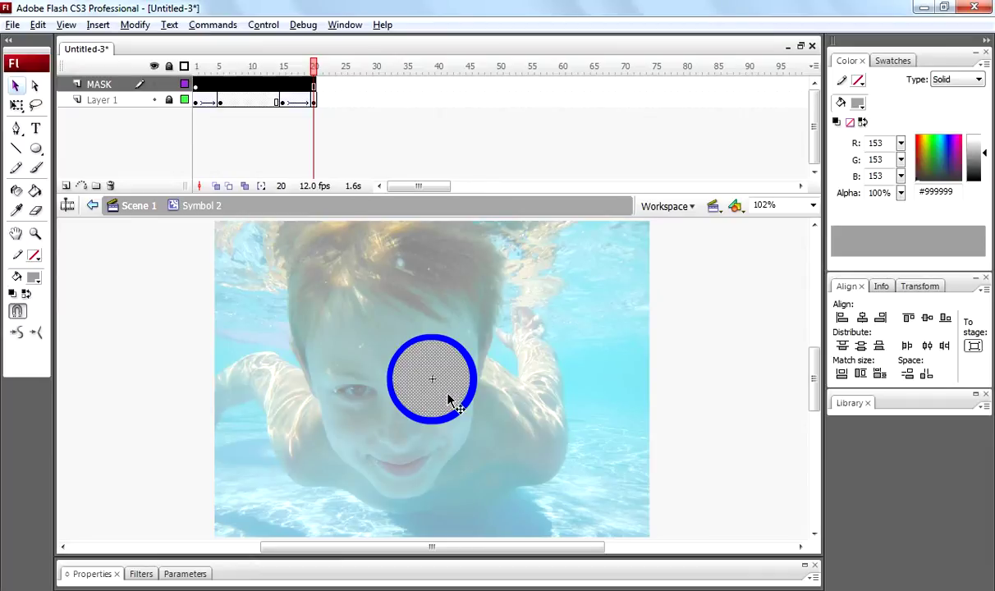
key(Delete)
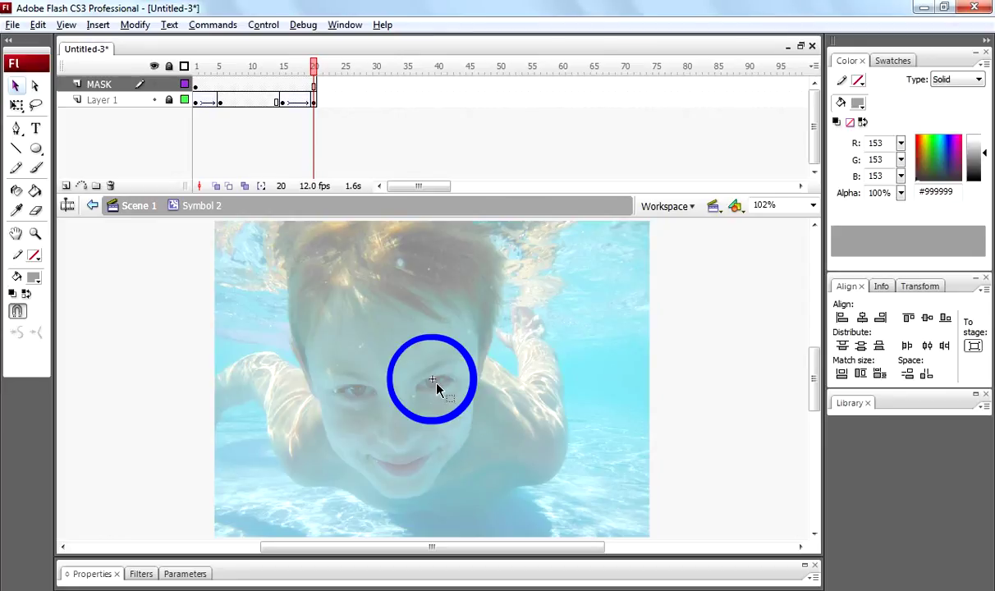
click(684, 141)
Scale the blue ring down proportionally about its centre to roughly a third of its size with the Free Transform tool.
click(442, 422)
key(q)
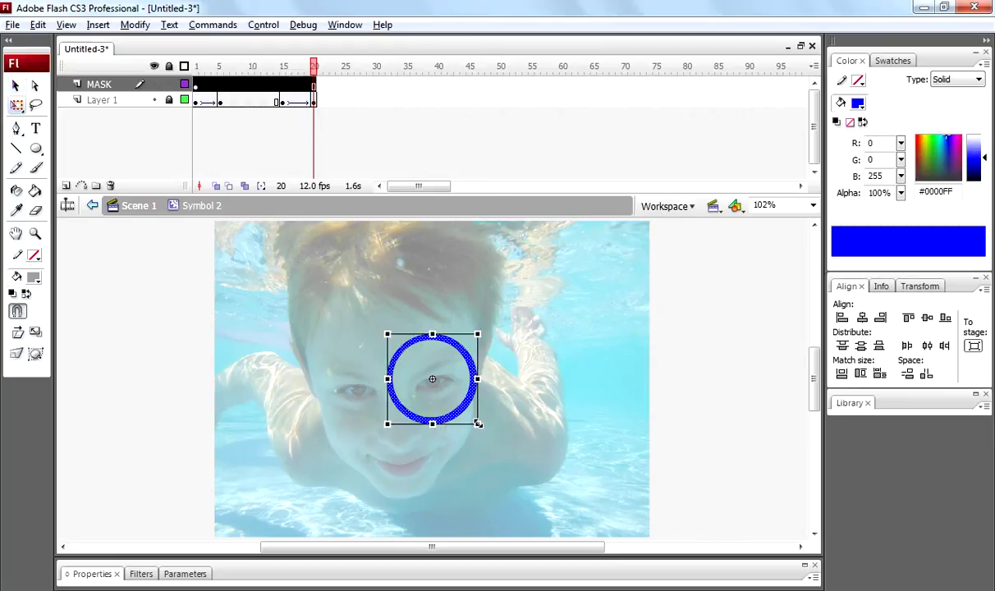
drag(479, 423, 449, 393)
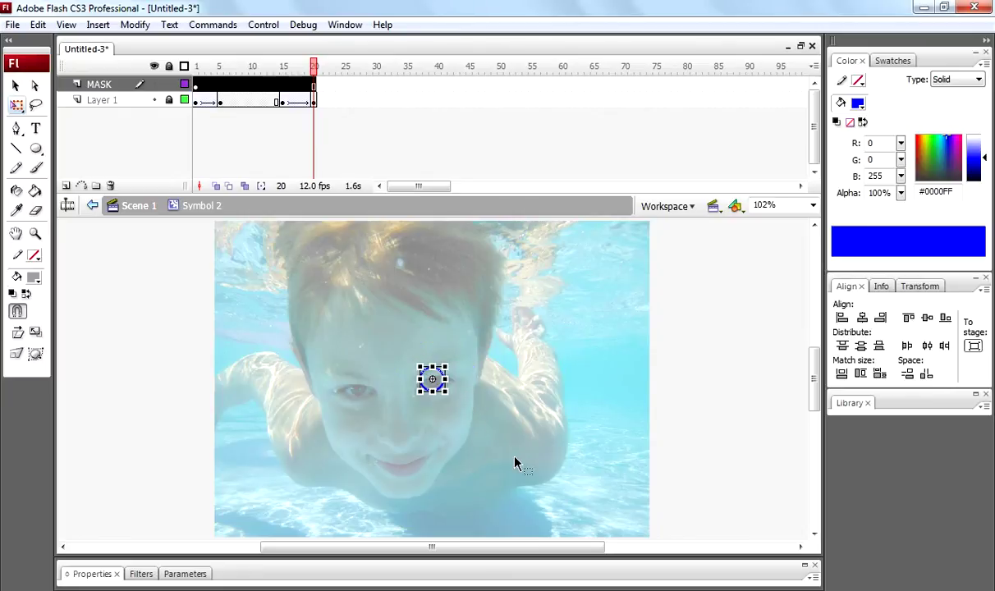
Add a keyframe at frame 20 of the MASK layer and enlarge the ring proportionally about its centre to cover the photo's full height.
click(197, 85)
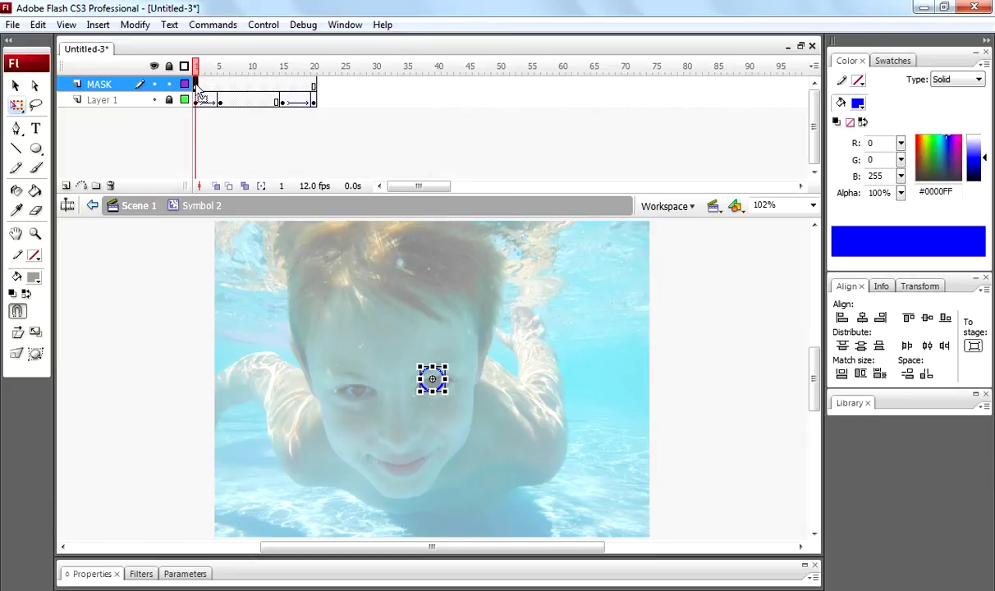
click(313, 85)
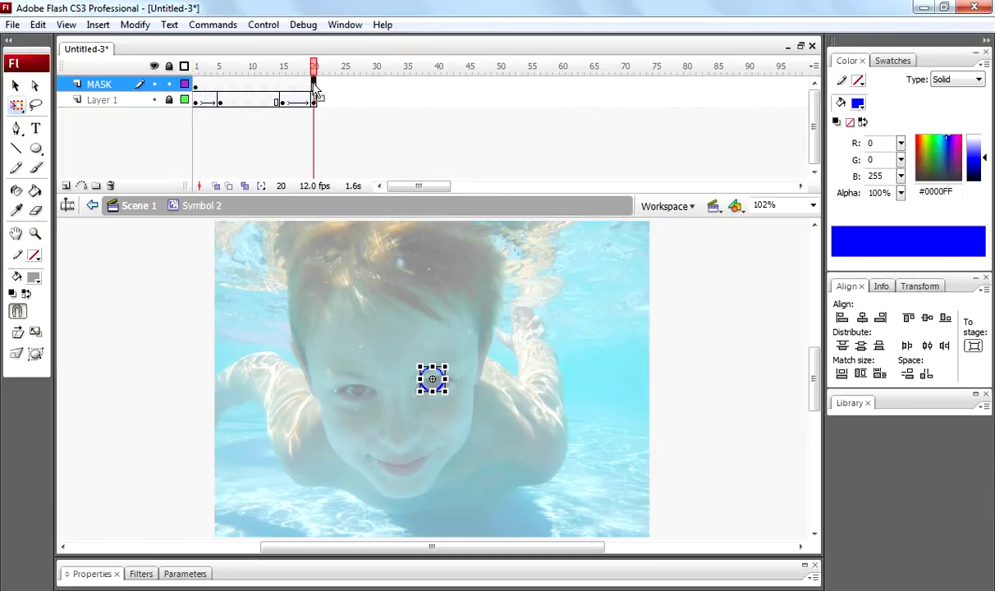
right_click(314, 85)
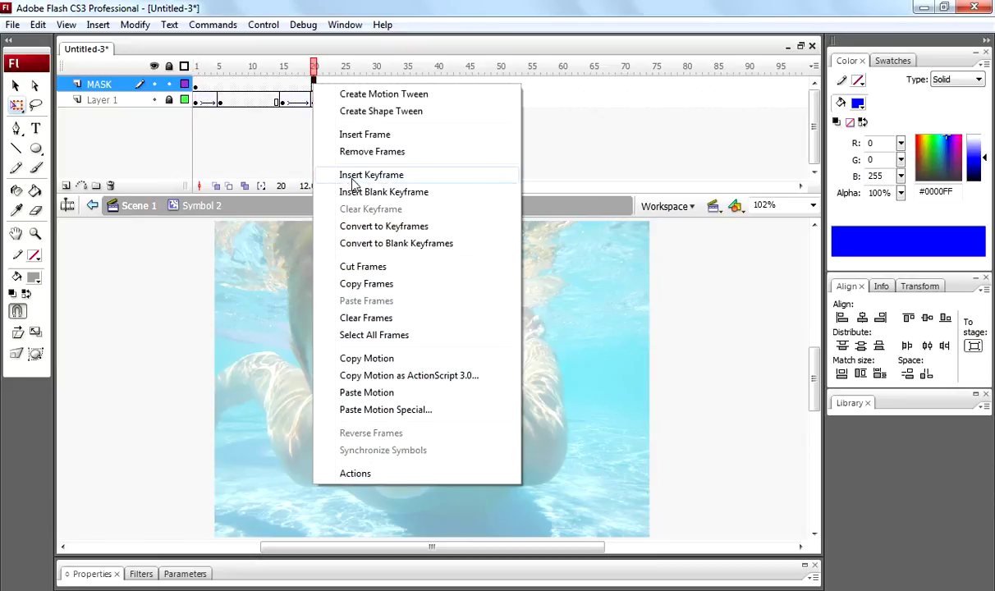
click(358, 177)
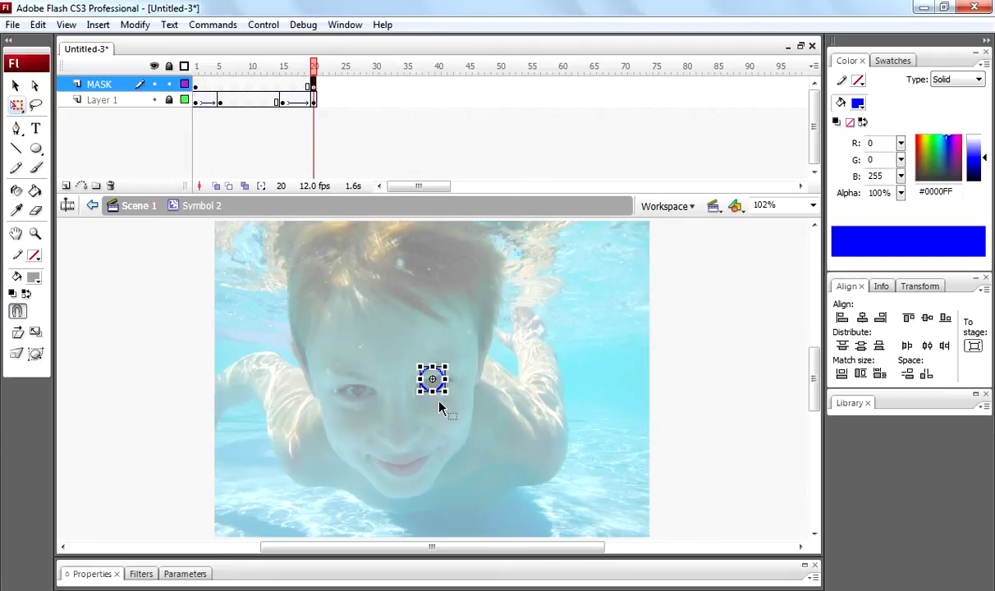
drag(448, 392, 648, 558)
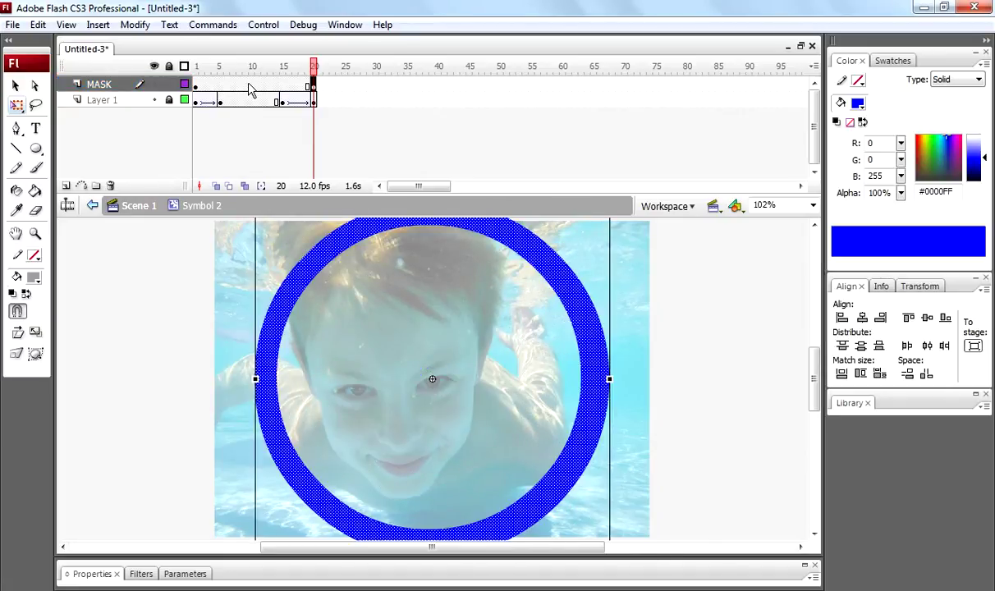
Create a shape tween between frames 1 and 20 of the MASK layer and scrub back to frame 1 to check it.
click(245, 84)
right_click(247, 86)
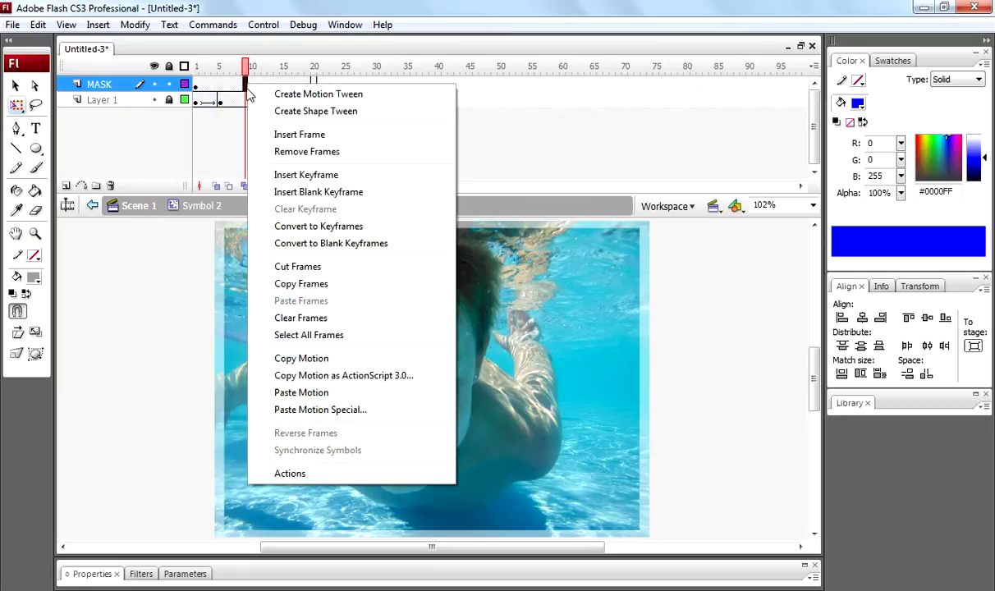
click(289, 113)
drag(244, 72, 184, 99)
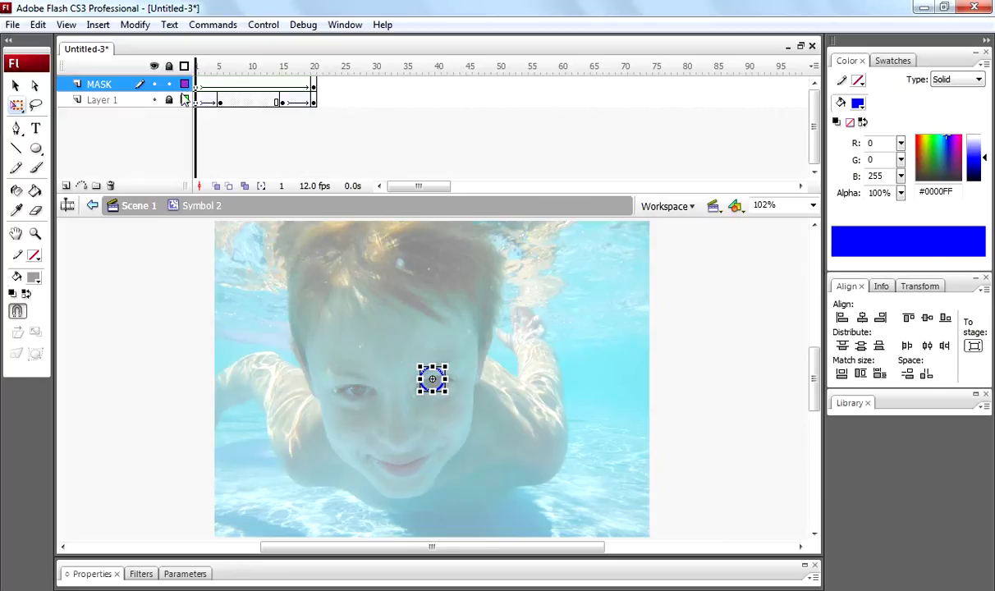
Convert the MASK layer into a mask for Layer 1.
click(99, 85)
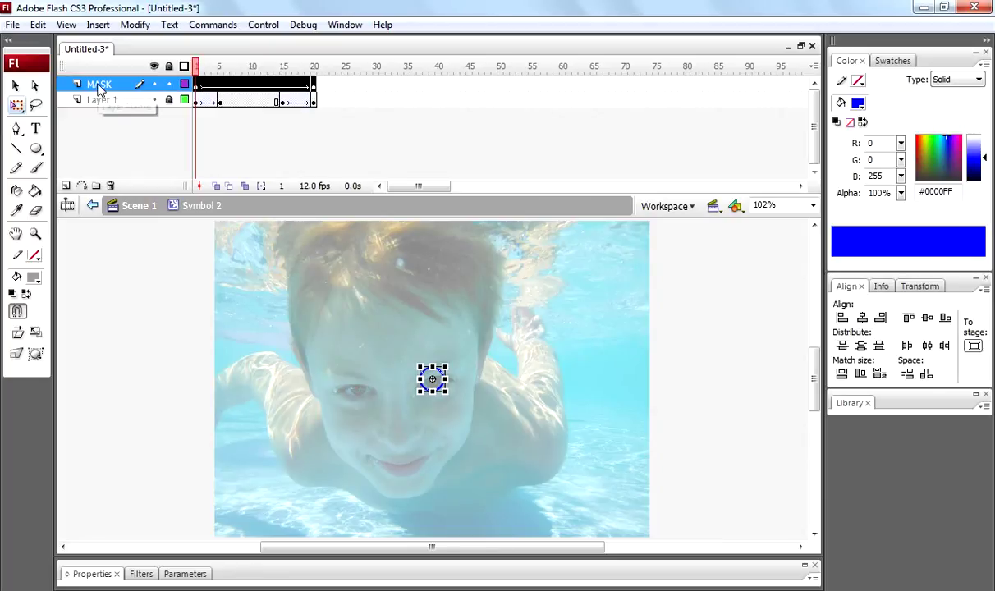
right_click(104, 83)
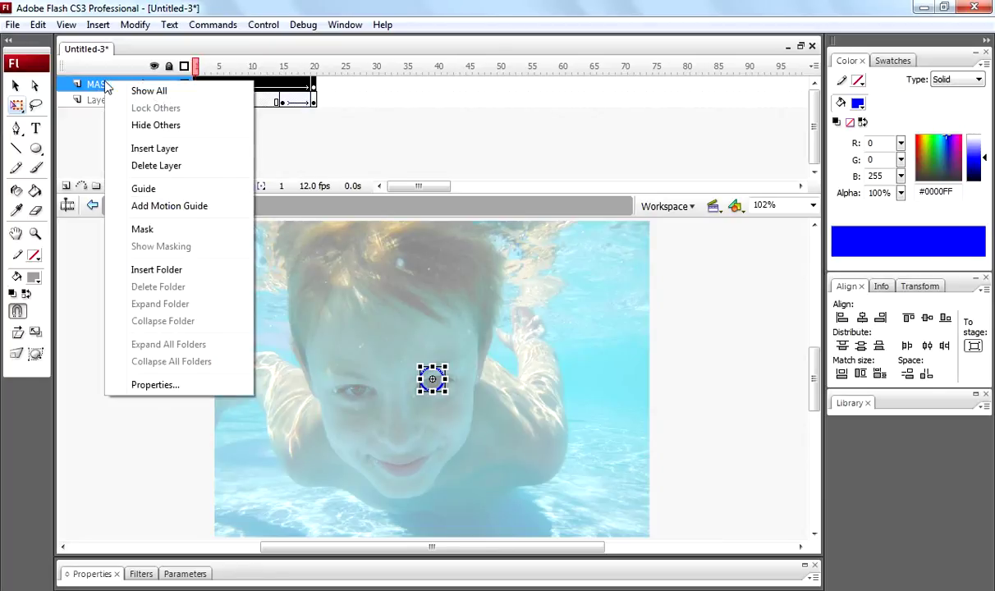
click(142, 230)
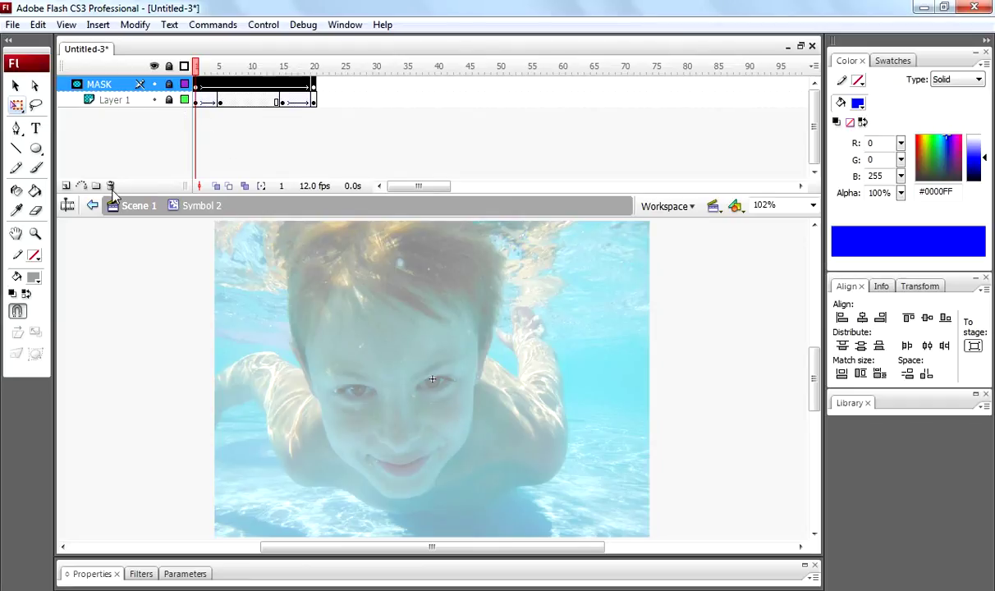
Return to Scene 1 and test the movie to preview the ripple effect.
click(142, 208)
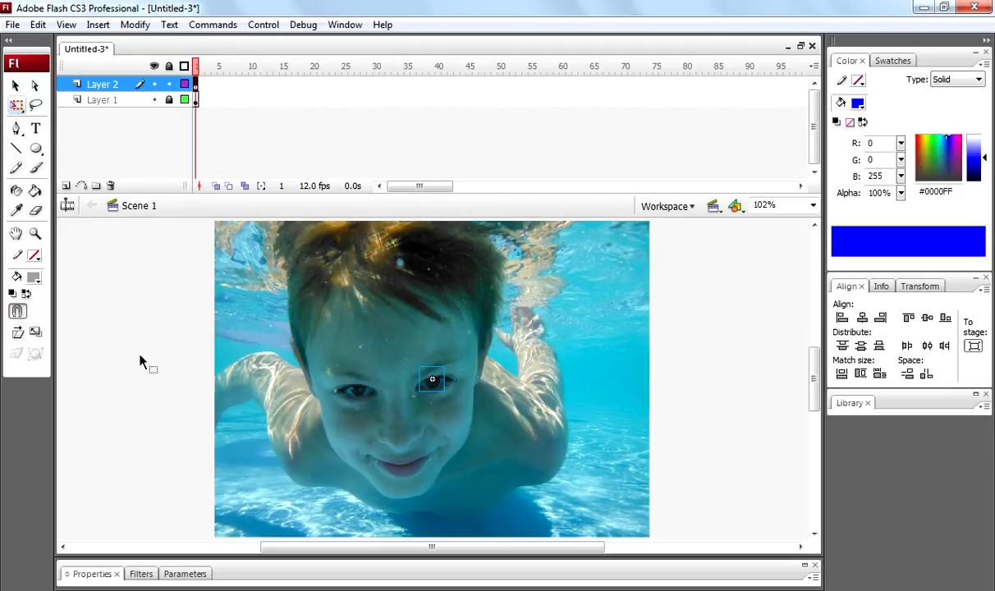
key(ctrl+Return)
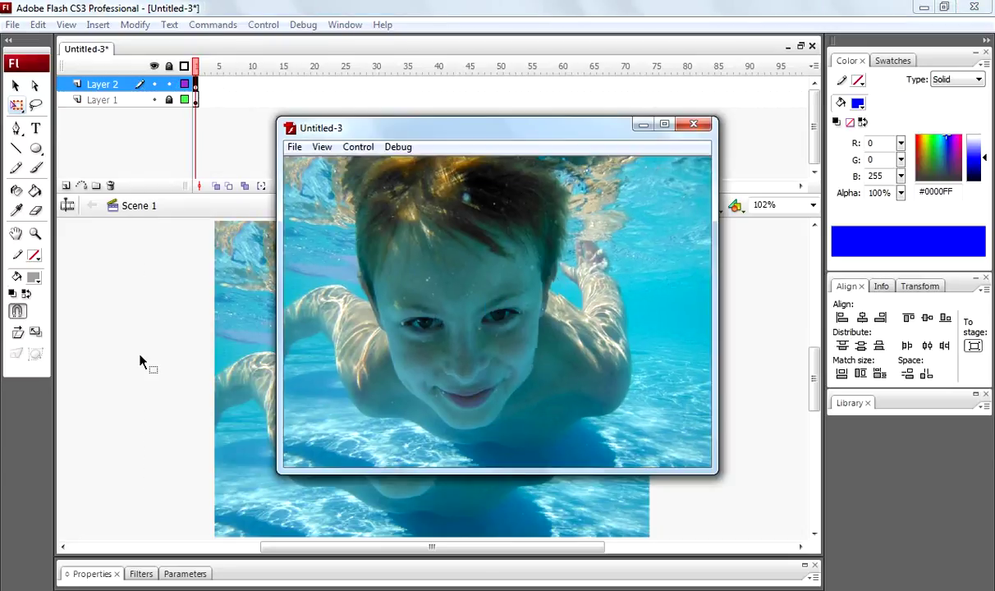